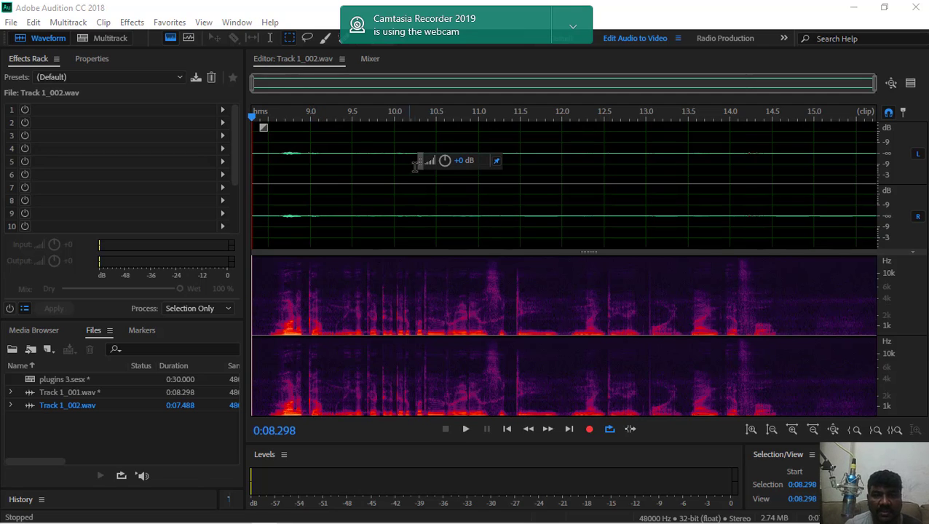
Step: Amplify the Track 1_002.wav clip and play it back from about 0:08.500, pausing near its end
mouse_move(445, 161)
left_mouse_down()
mouse_move(455, 121)
mouse_move(449, 144)
left_mouse_up()
left_click(267, 187)
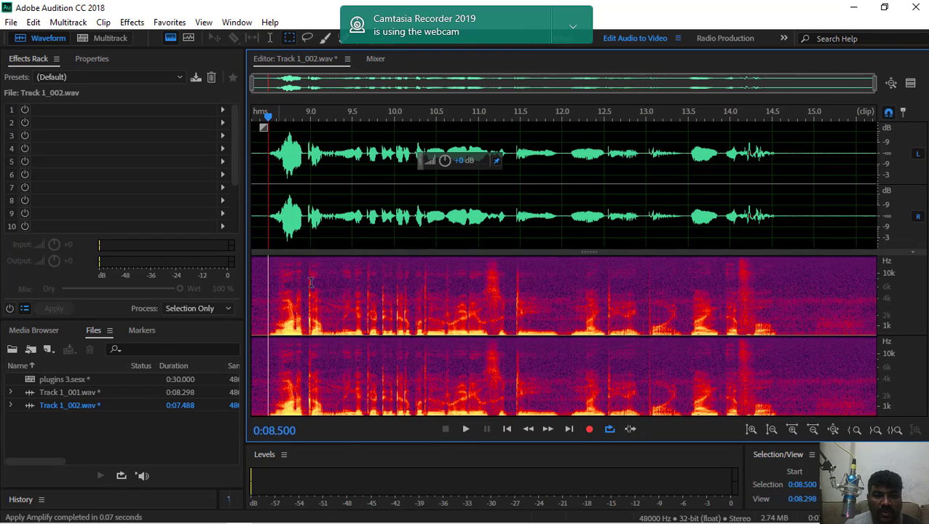
left_click(466, 429)
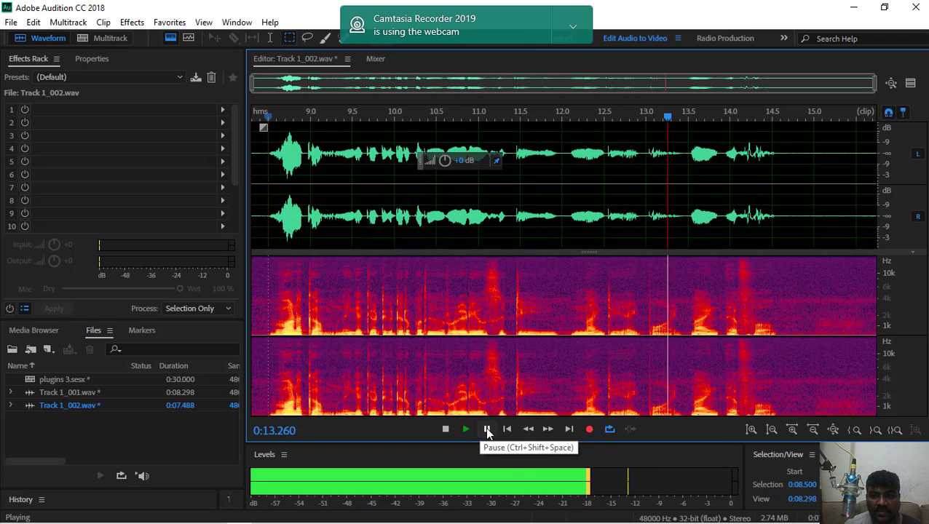
left_click(488, 429)
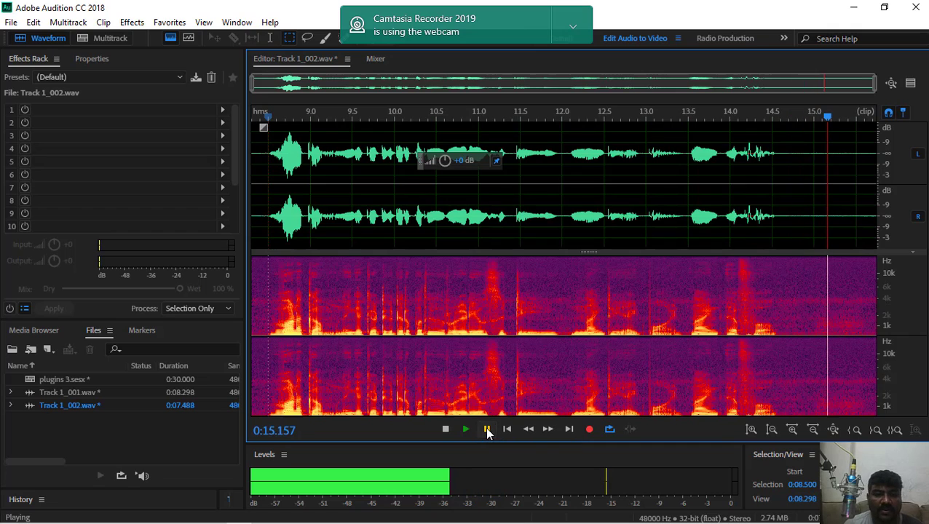
Step: Select the whole Track 1_002.wav clip and open the MeldaProduction MTremoloMB VST effect for it
double_click(255, 184)
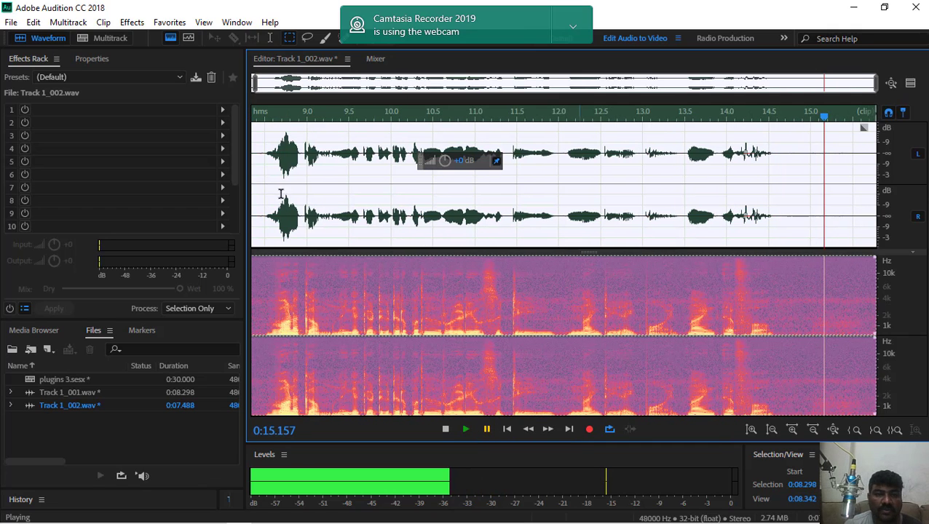
left_click(132, 22)
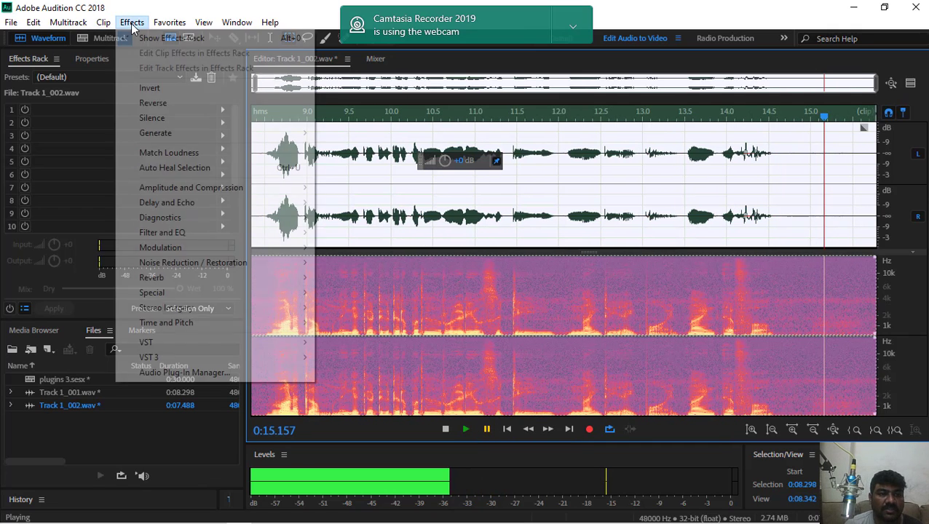
mouse_move(213, 348)
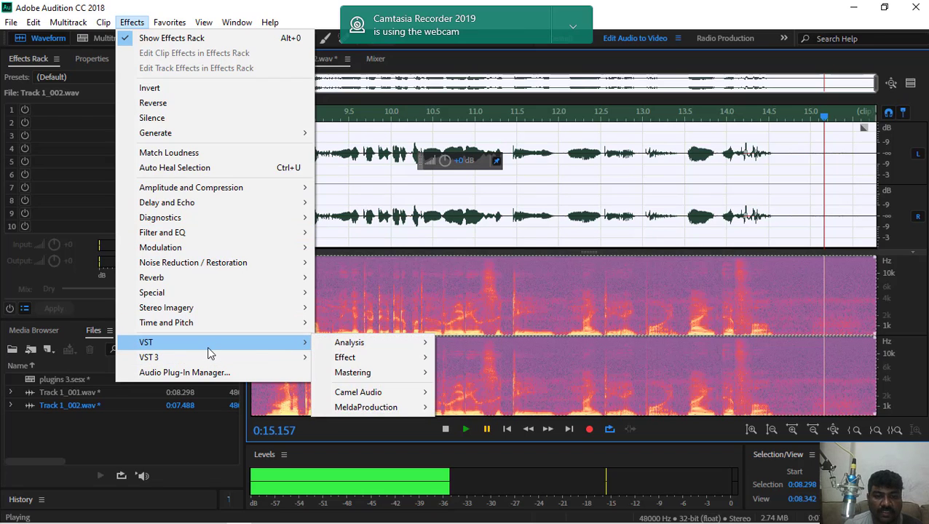
mouse_move(379, 408)
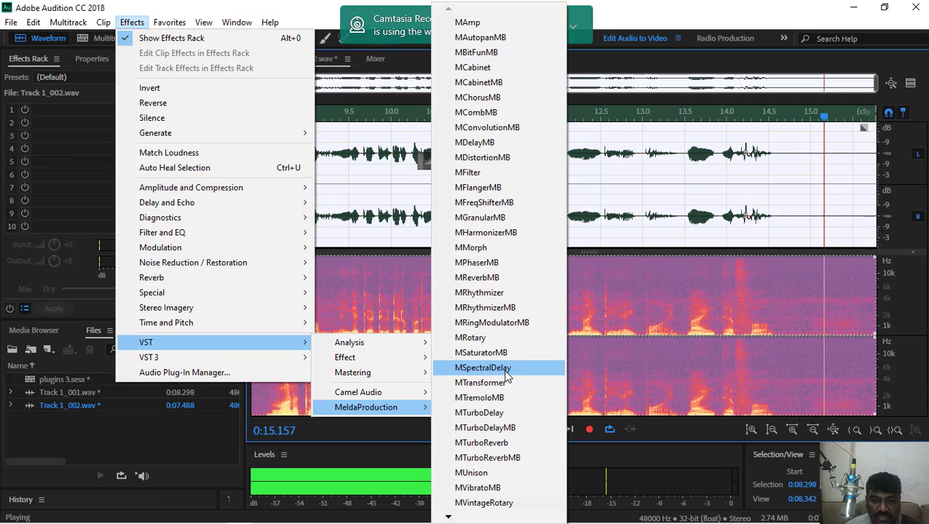
left_click(496, 407)
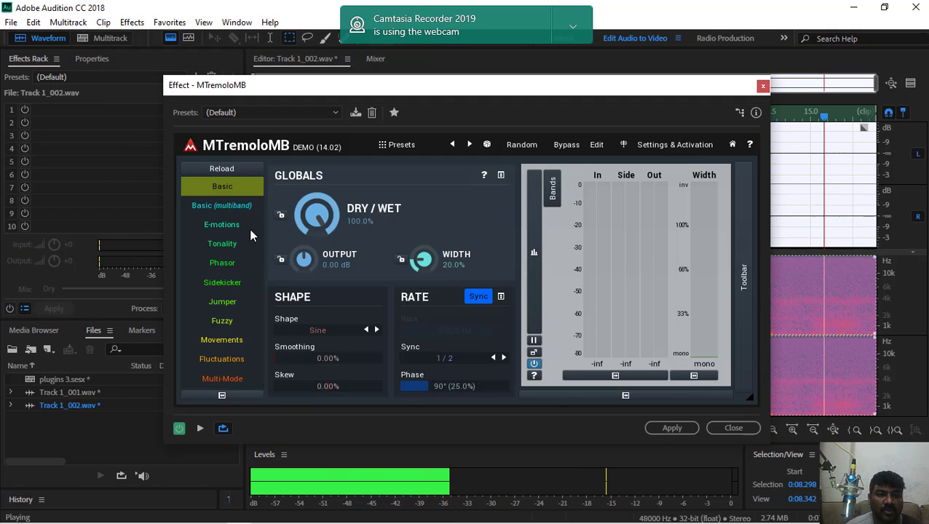
left_click_drag(279, 91, 226, 94)
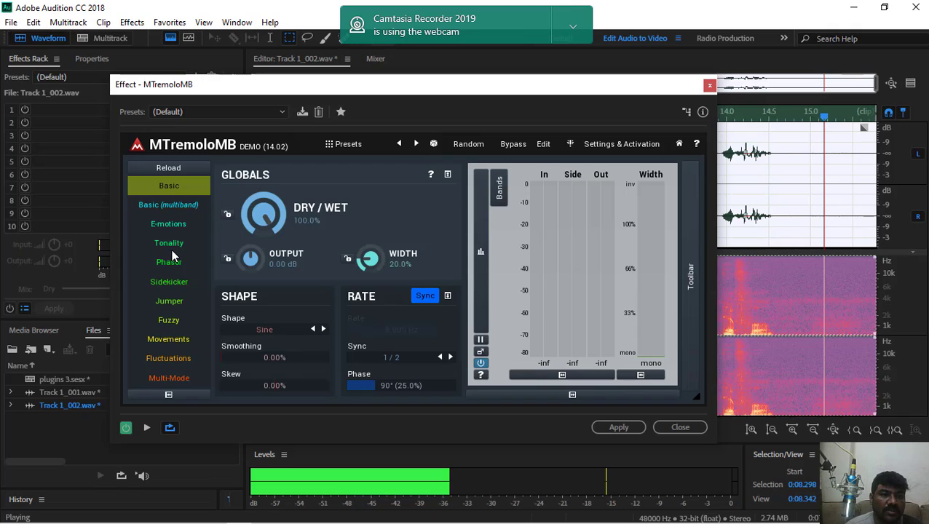
Step: Preview the Basic tremolo while setting dry/wet to 92.0%, width to 30.4% and output to +11.33 dB
left_click(146, 429)
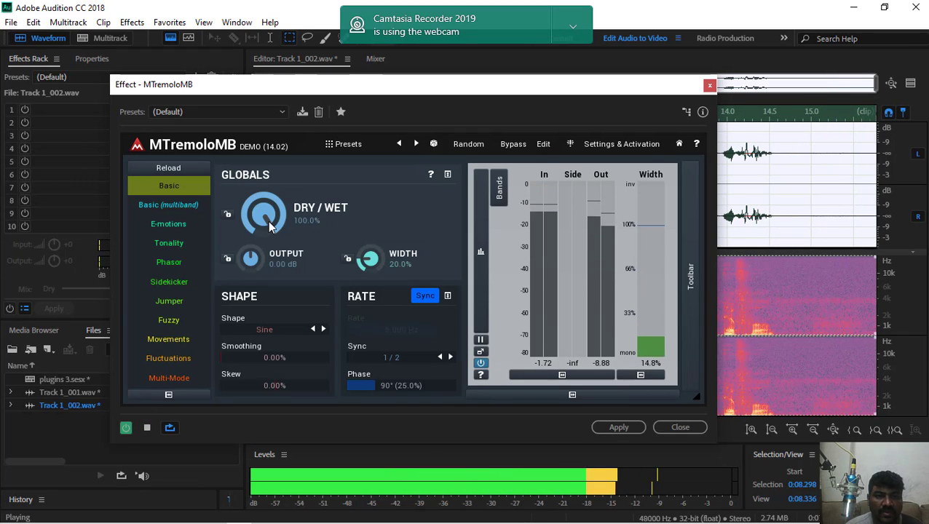
left_click_drag(269, 227, 250, 233)
left_click_drag(368, 259, 369, 252)
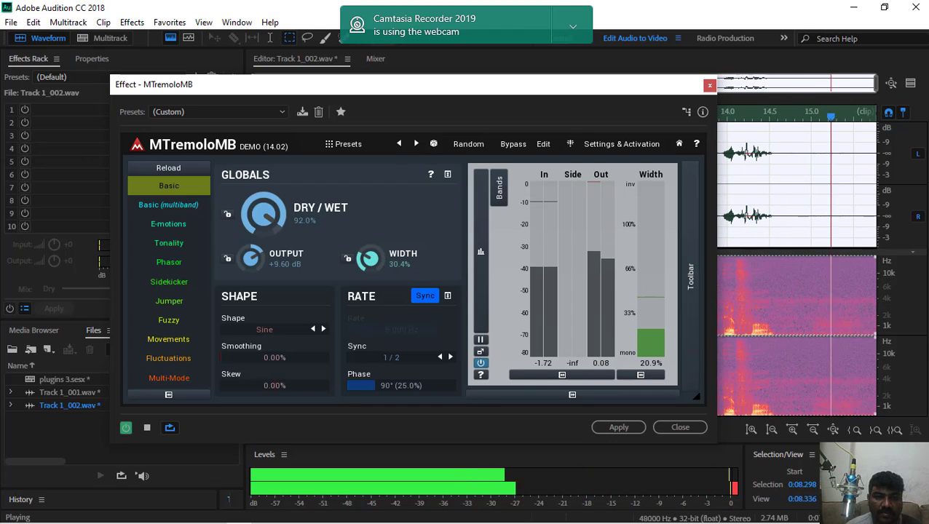
left_click_drag(250, 259, 250, 252)
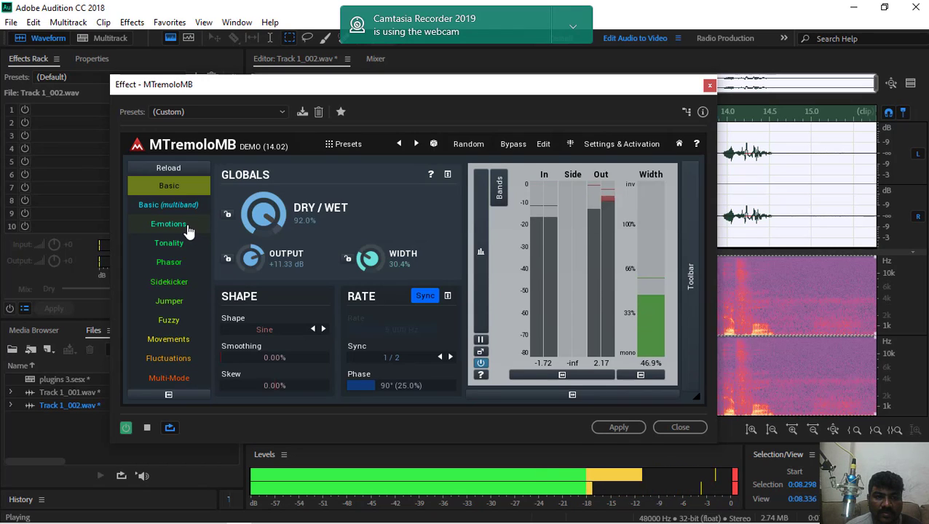
Step: Switch the tremolo to E-motions and set the Harmonics shape with 9.2% smoothing and 12.8% skew
left_click(188, 228)
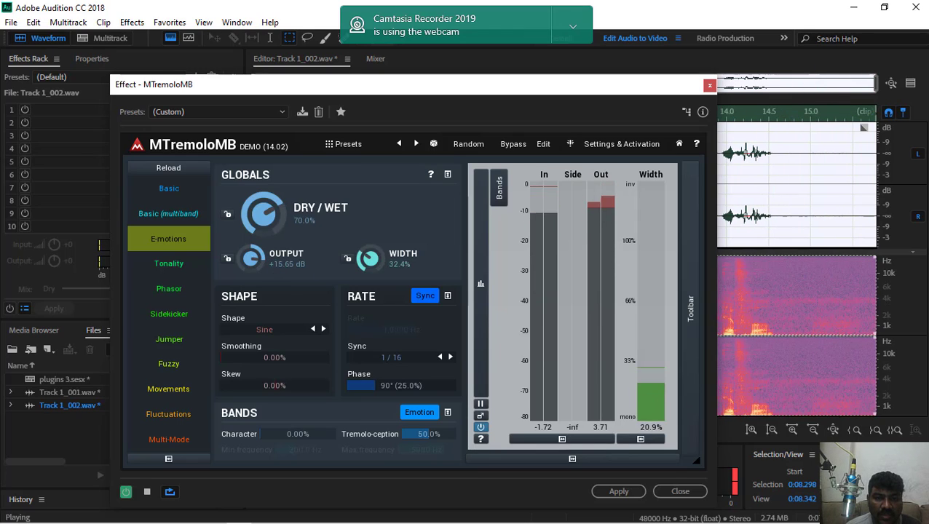
left_click(323, 330)
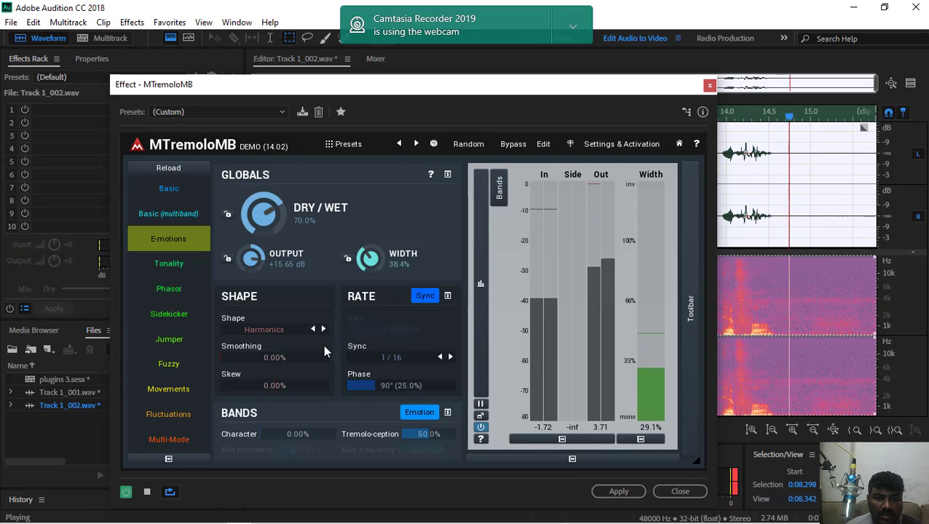
left_click_drag(309, 343, 313, 341)
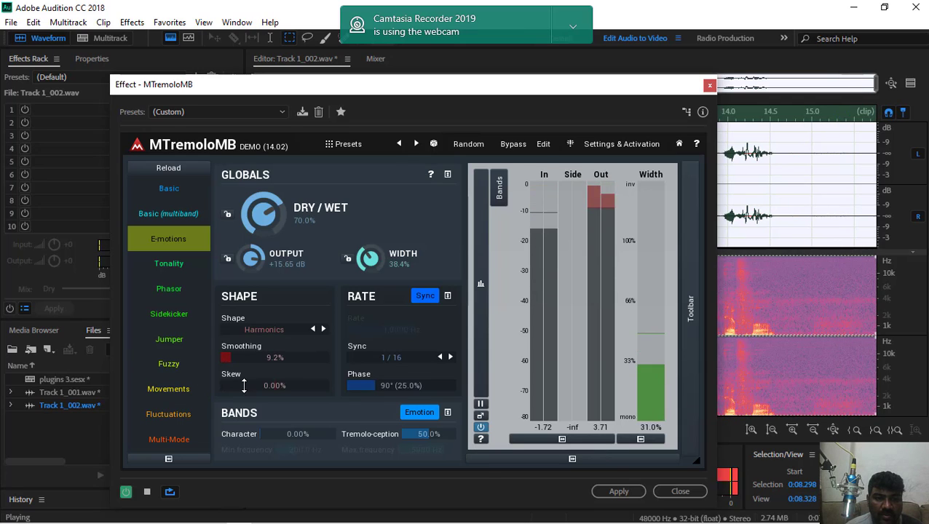
left_click_drag(275, 385, 276, 383)
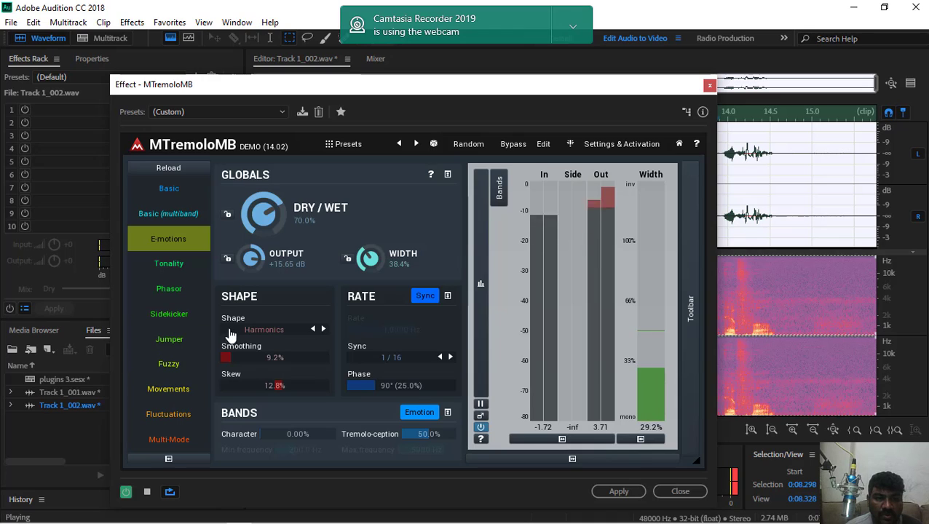
Step: Change the E-motions shape to Rectangle, with rate sync at 1/16 Dotted and phase at 87°
left_click(300, 329)
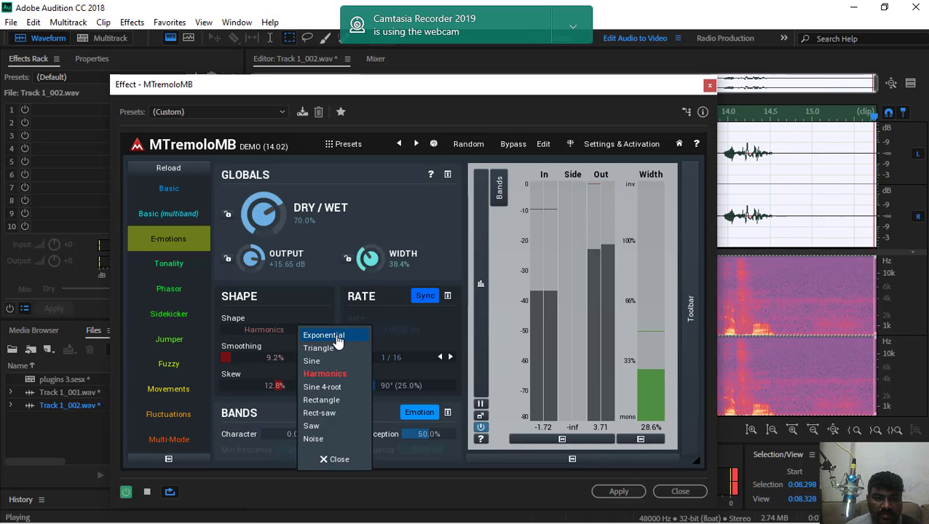
left_click(321, 400)
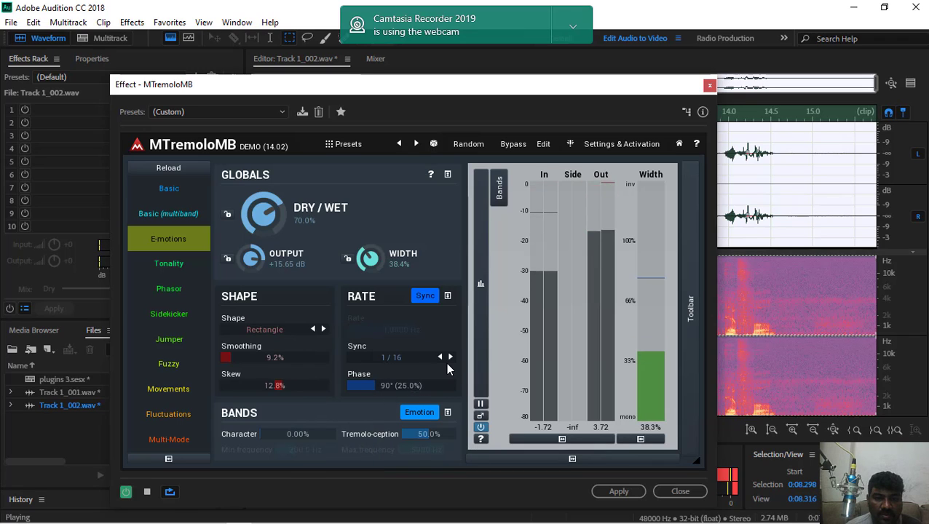
left_click(450, 359)
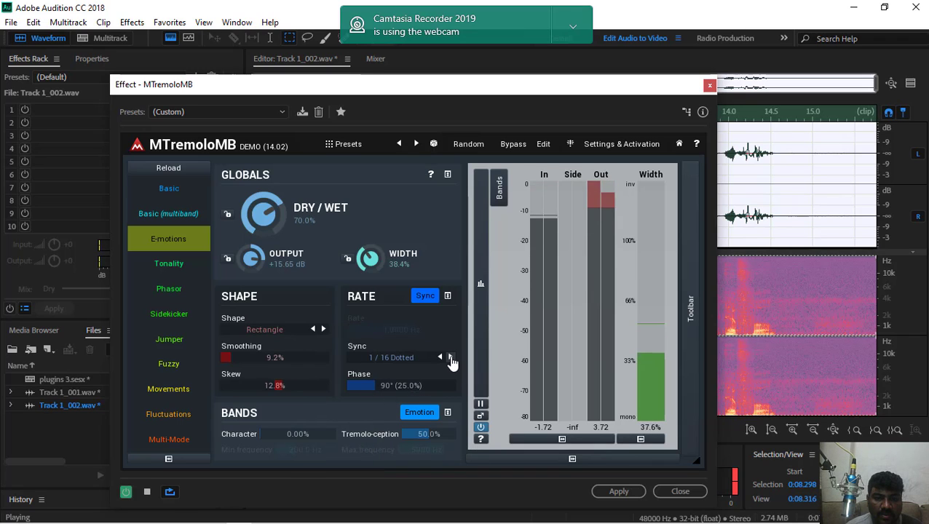
scroll(390, 383, "down", 1)
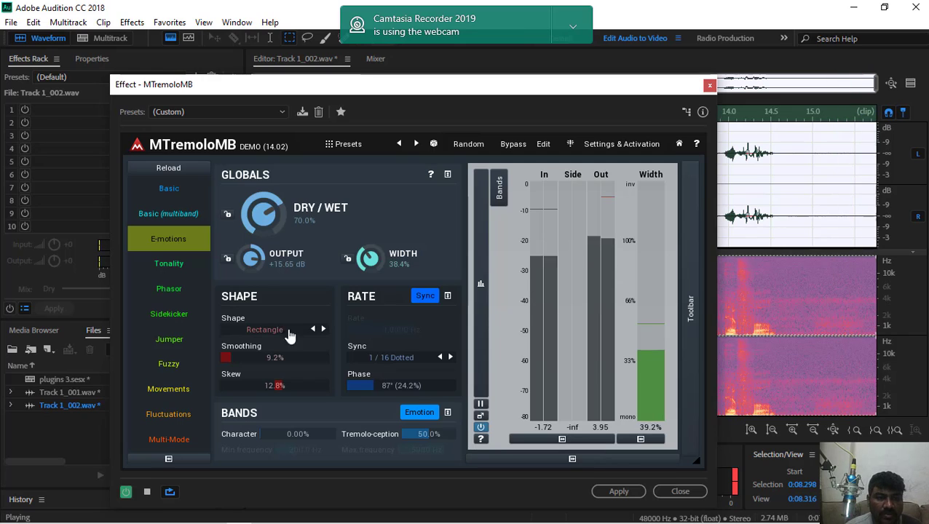
Step: Audition the Tonality mode with +10.75 dB output and 53.2% width, and the Phasor mode
left_click(178, 265)
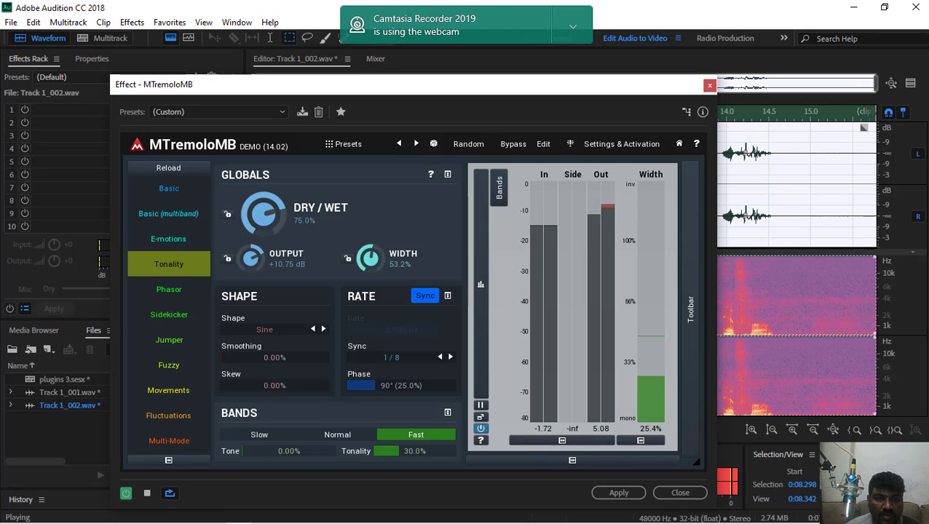
left_click(182, 290)
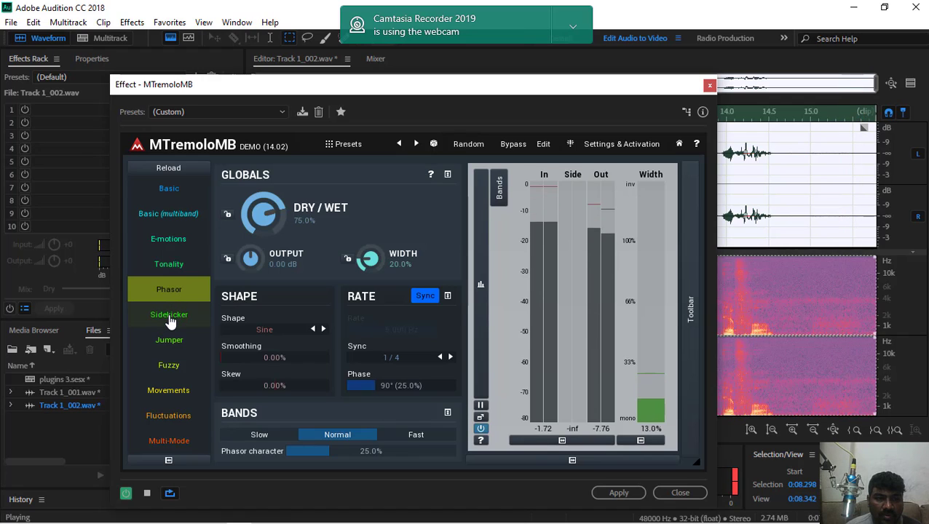
Step: Audition the Sidekicker mode with length 60.0%, height 66.8% and width 30.8%, raising the output level
left_click(169, 319)
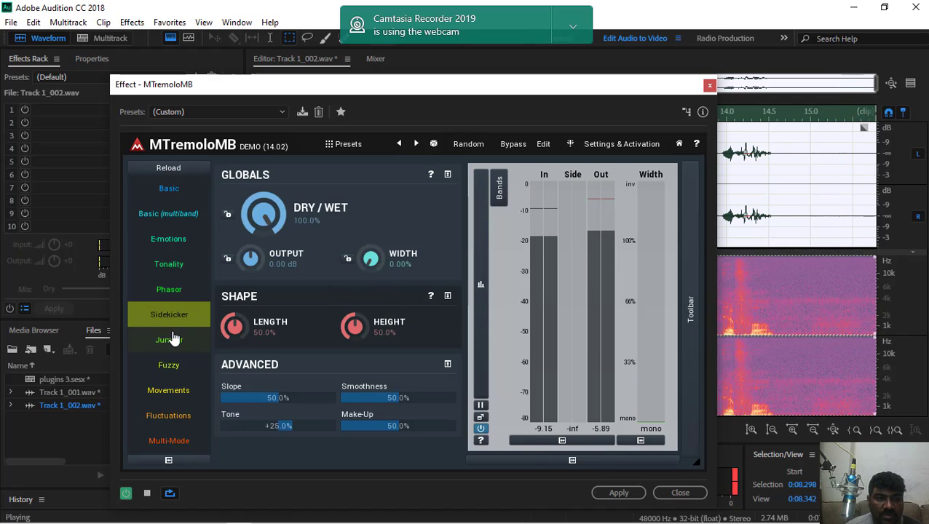
left_click_drag(241, 323, 241, 309)
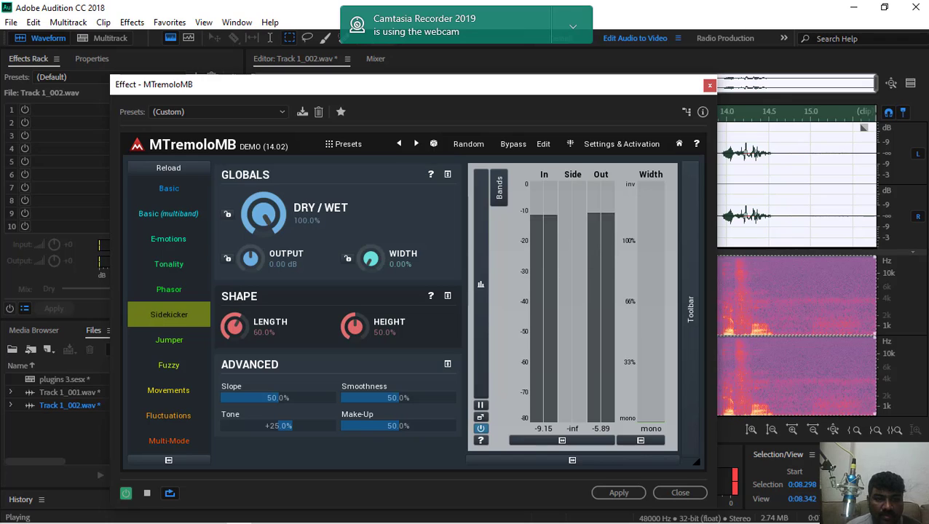
left_click_drag(352, 326, 351, 301)
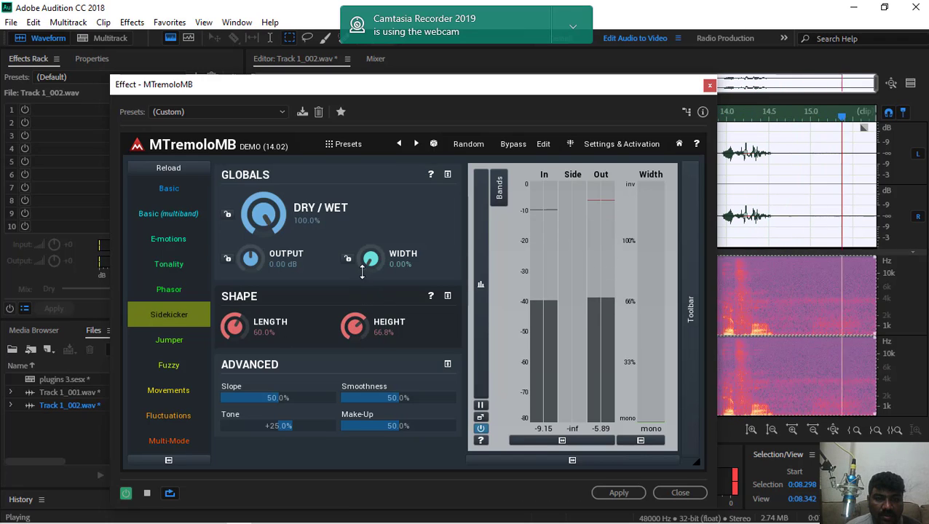
left_click_drag(369, 260, 369, 216)
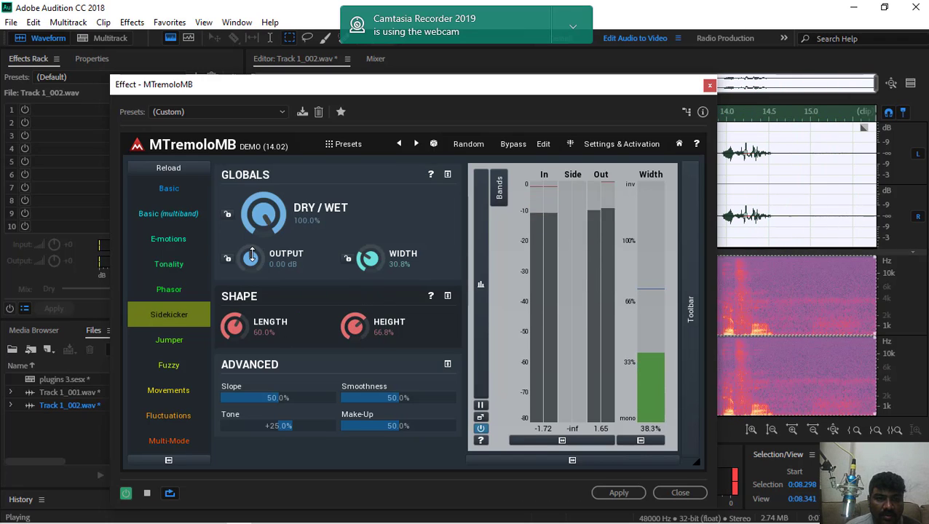
left_click_drag(251, 258, 250, 233)
Step: Audition the Jumper, Fuzzy, Movements, Fluctuations and Multi-Mode tremolo modes on the clip
left_click(190, 342)
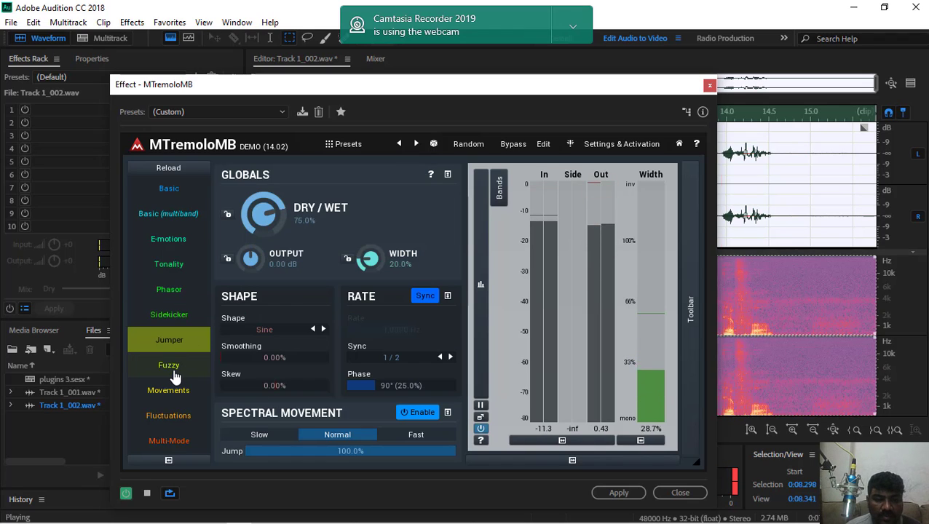
left_click(174, 373)
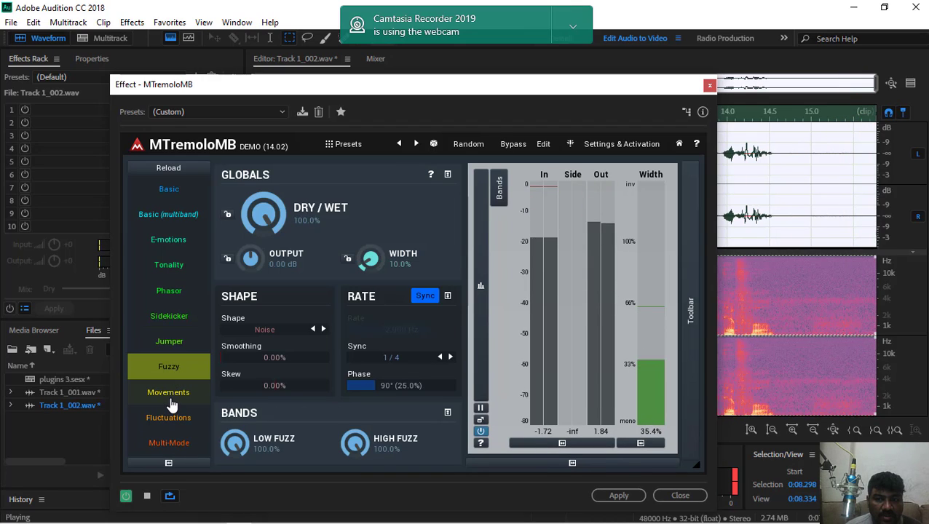
left_click(172, 400)
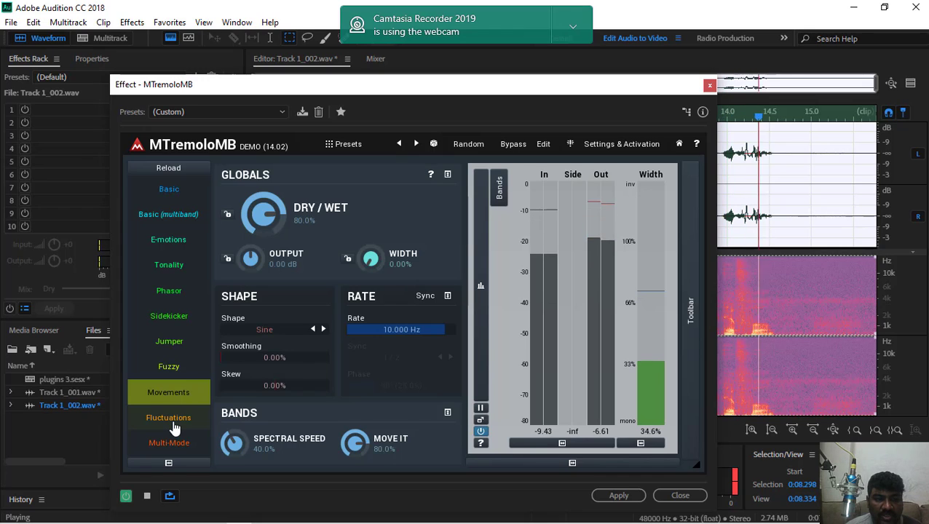
left_click(173, 422)
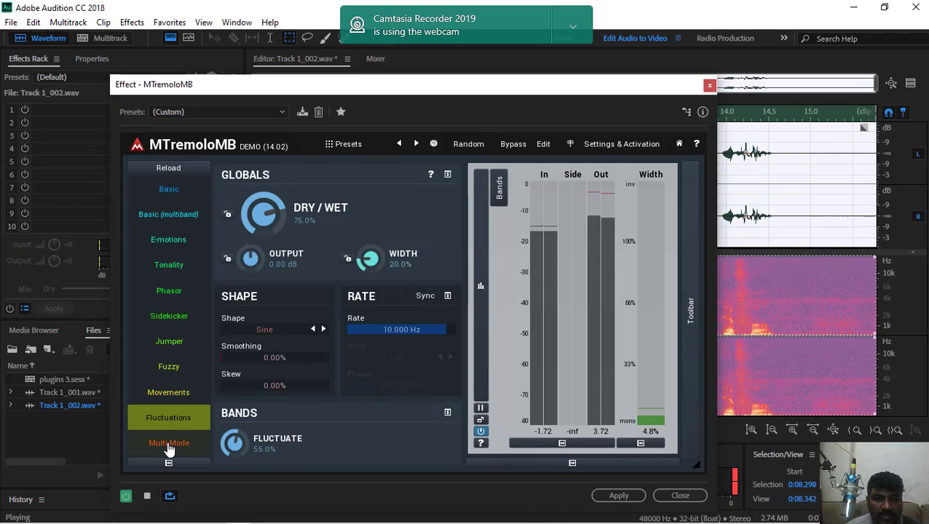
left_click(168, 445)
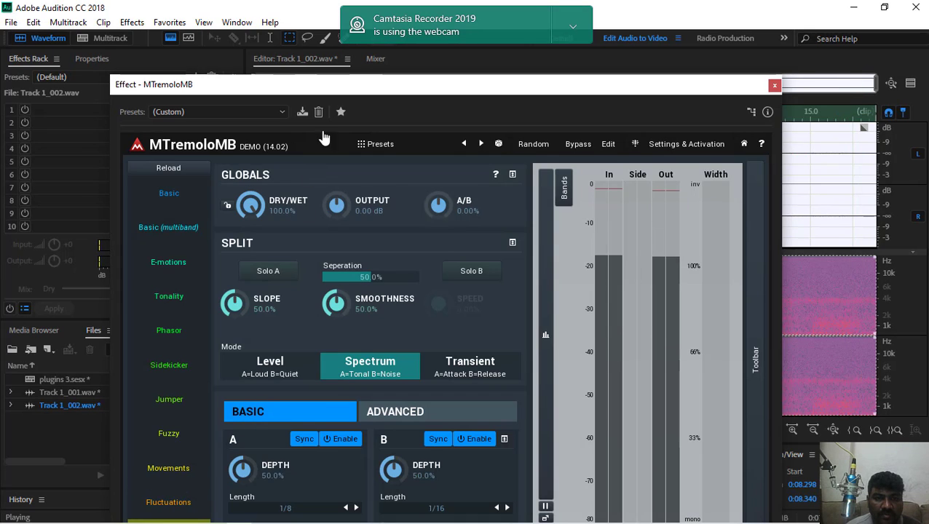
Step: Close the MTremoloMB effect without applying it, and pause playback with the clip deselected
left_click_drag(366, 93, 344, 63)
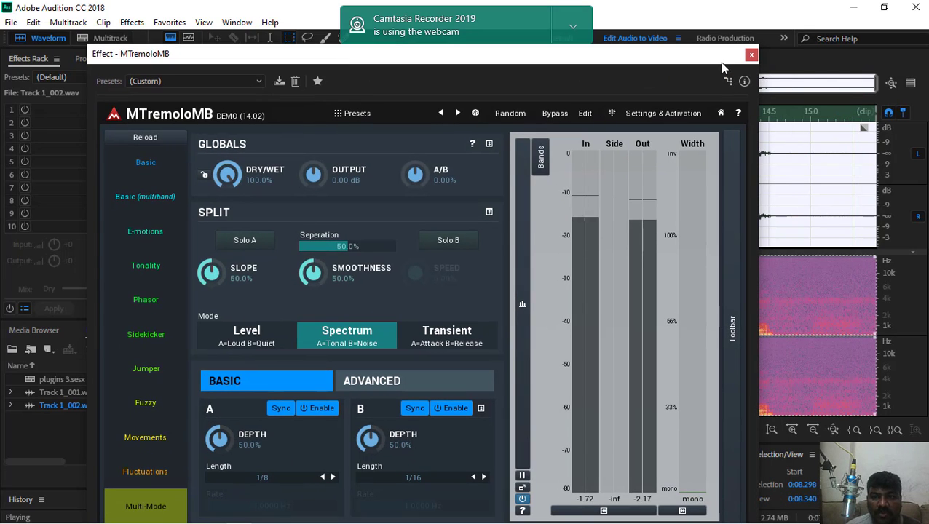
left_click(751, 55)
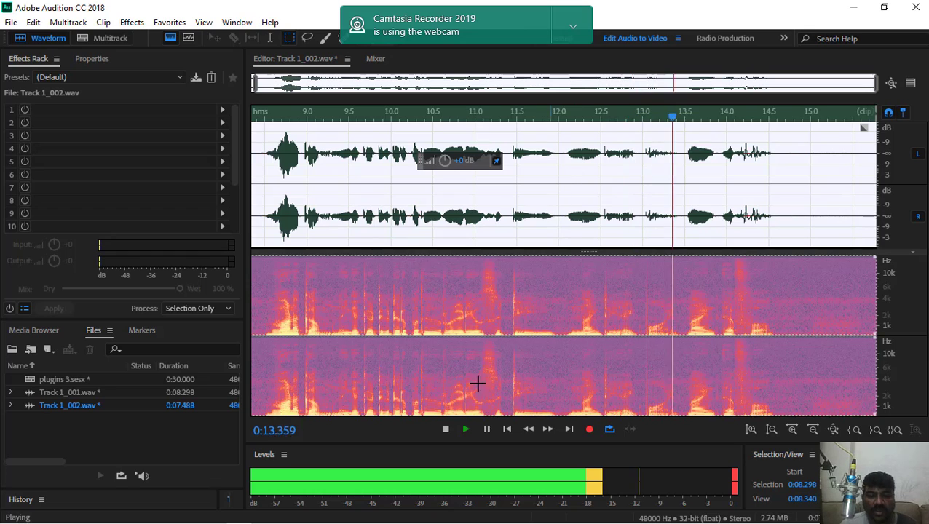
left_click(488, 429)
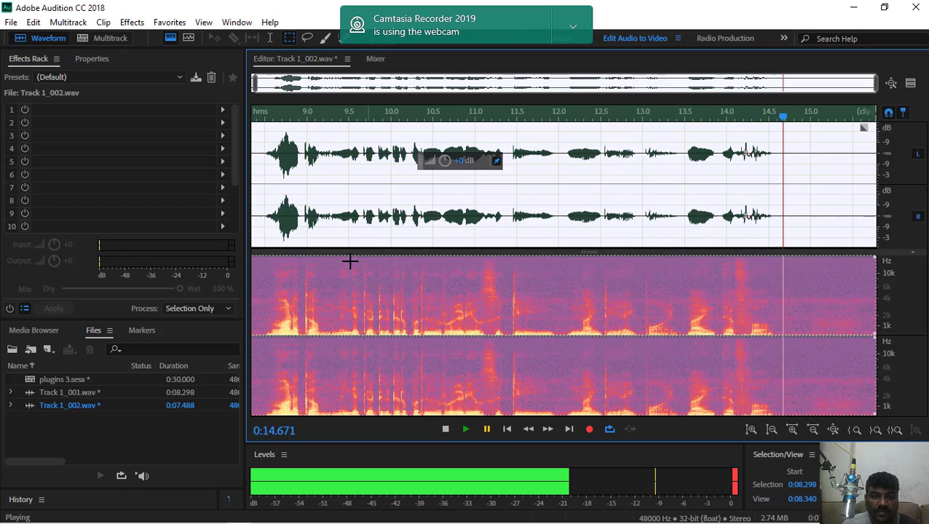
left_click(272, 190)
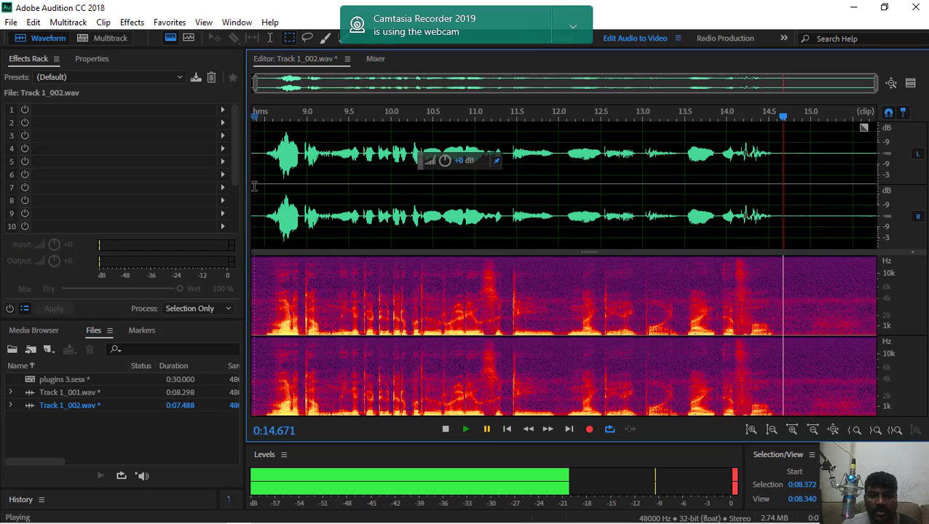
Step: Select the entire Track 1_002.wav clip and open the MeldaProduction MTurboDelay VST effect
key("ctrl+a")
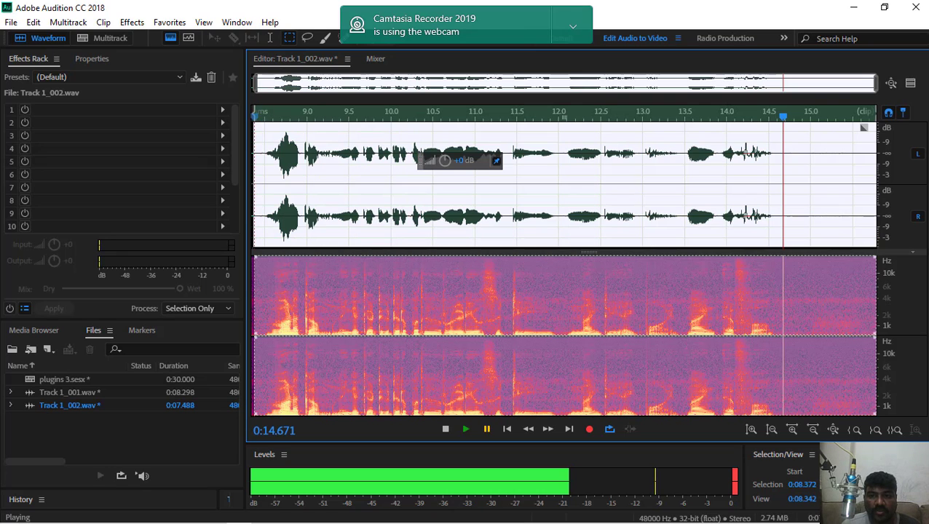
left_click(134, 26)
mouse_move(182, 357)
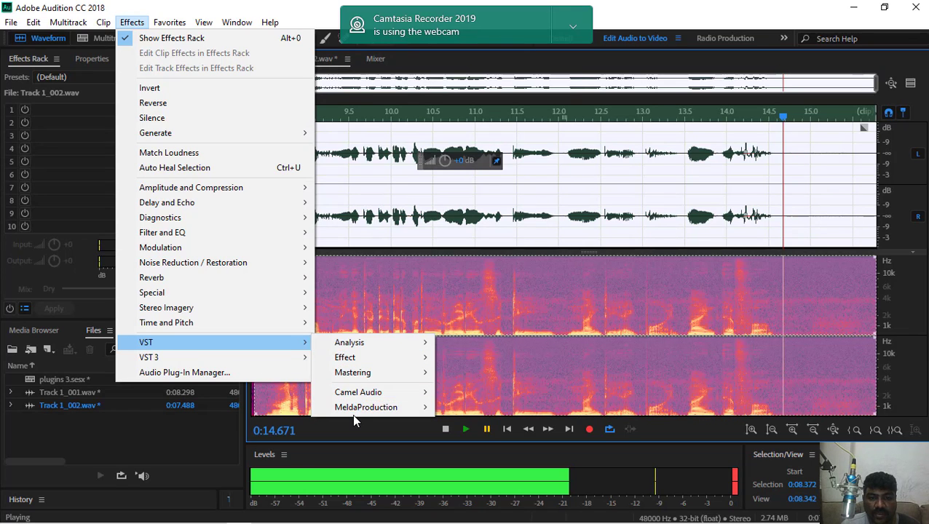
mouse_move(357, 408)
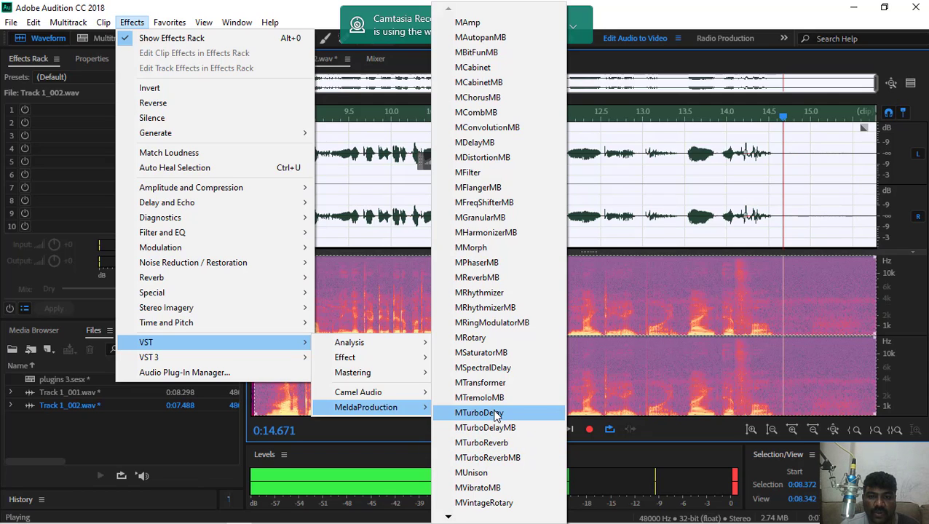
left_click(478, 413)
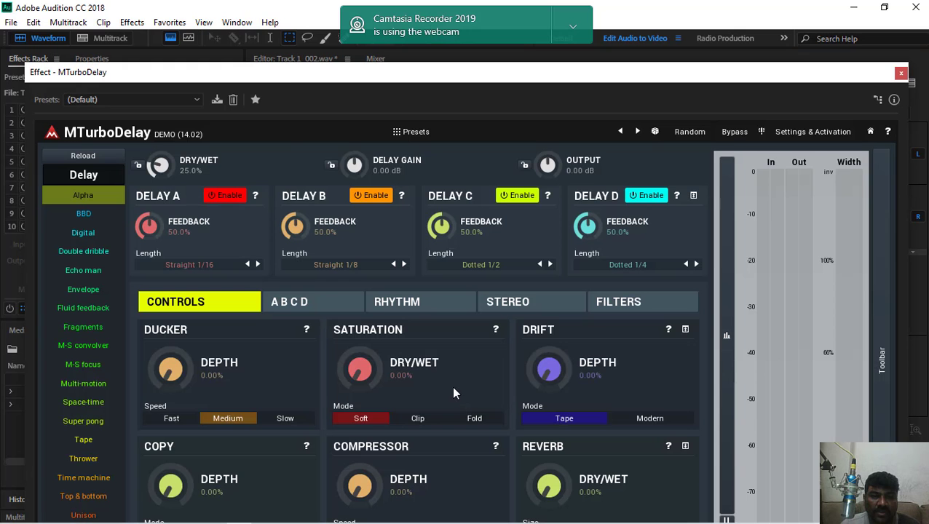
Step: Reposition and enlarge the MTurboDelay window, and collapse and restore its device list
left_click_drag(304, 8, 307, 9)
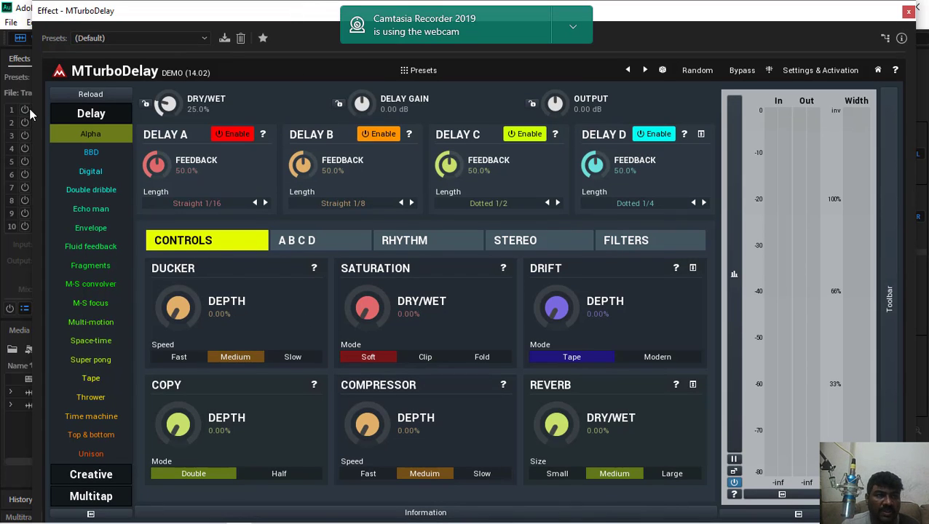
left_click_drag(67, 18, 151, 6)
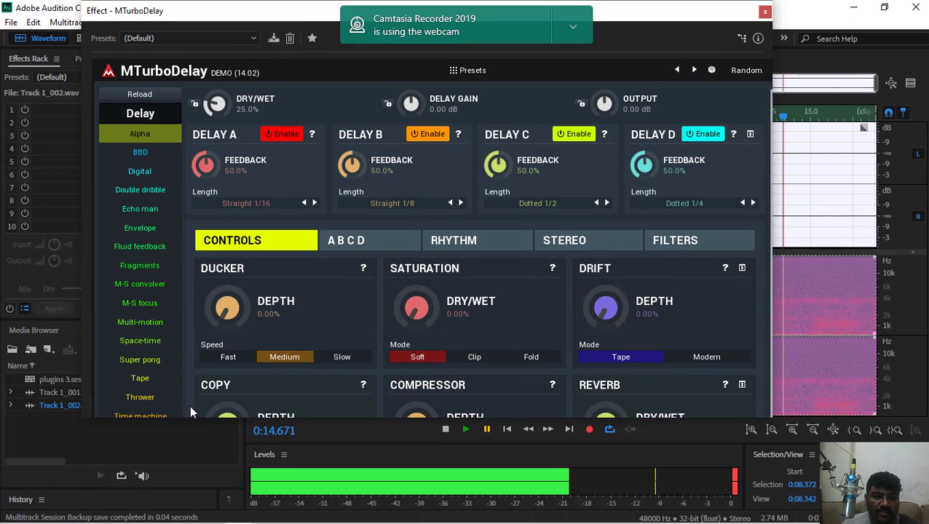
left_click_drag(172, 420, 172, 520)
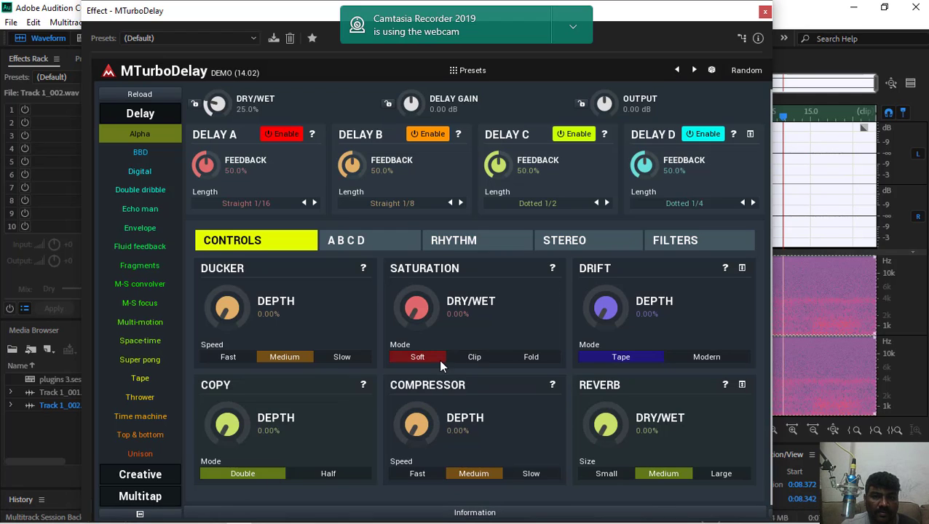
left_click(150, 514)
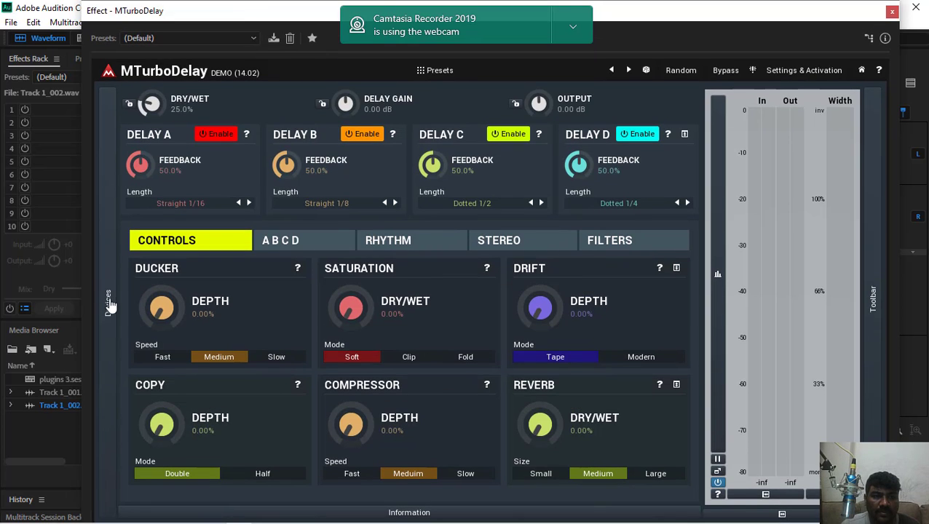
left_click(110, 304)
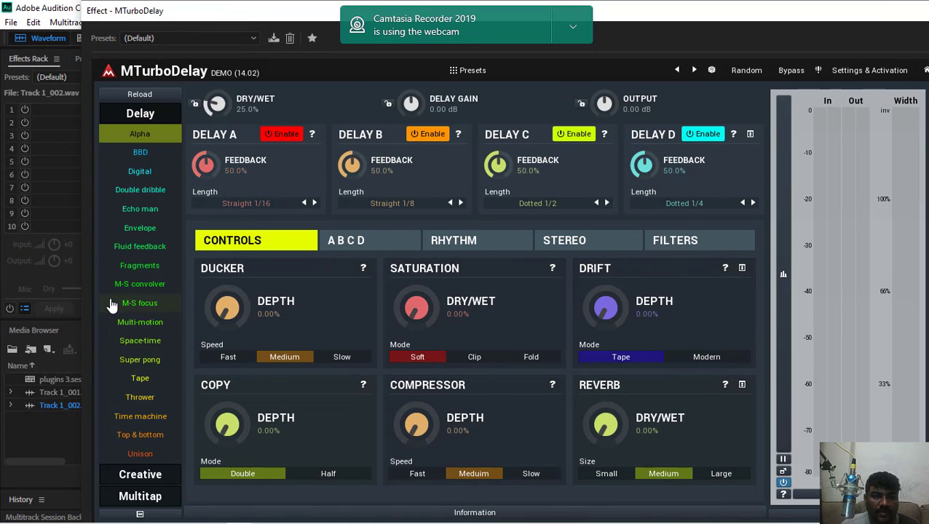
Step: Look through the BBD and Digital delay devices with the meters hidden and the device information shown
left_click(139, 155)
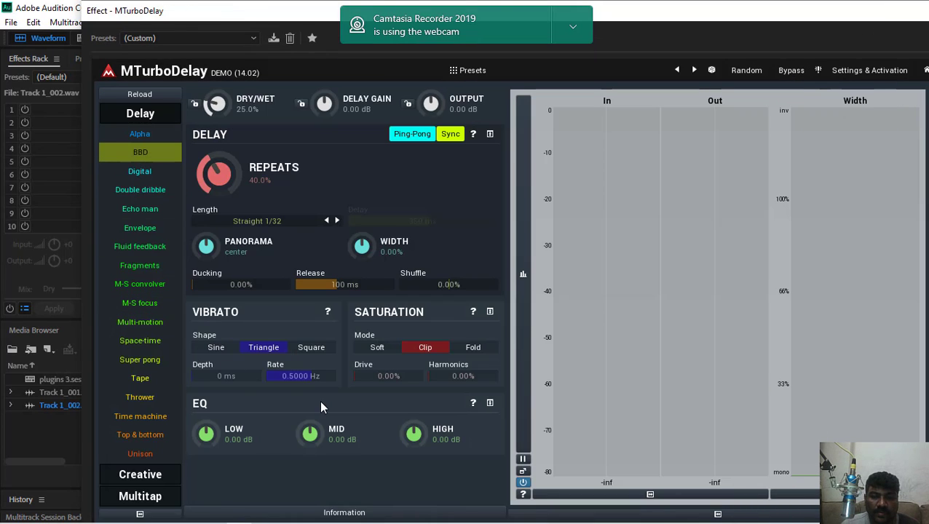
left_click(654, 516)
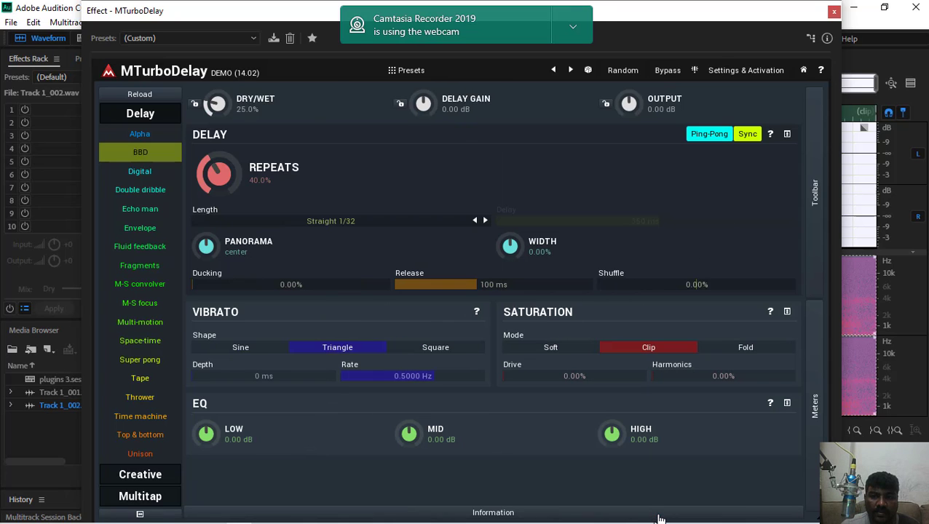
left_click(357, 512)
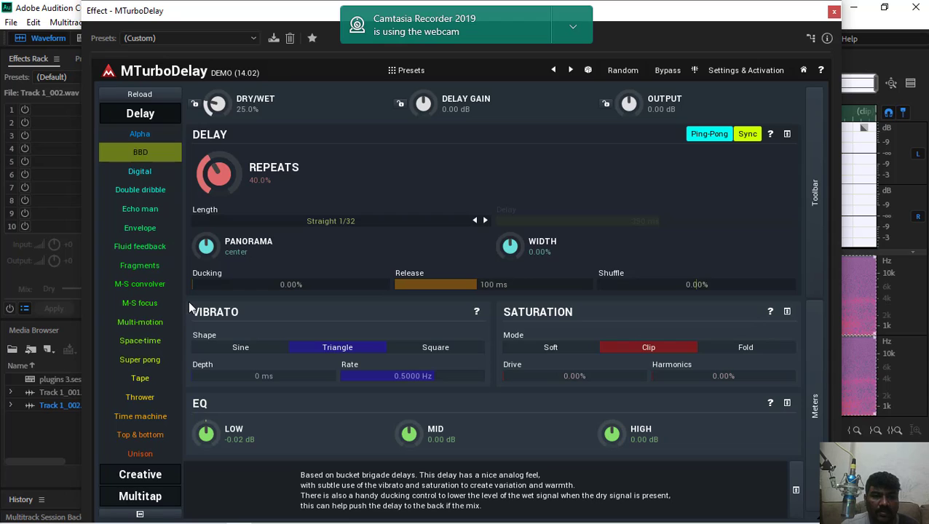
left_click(145, 172)
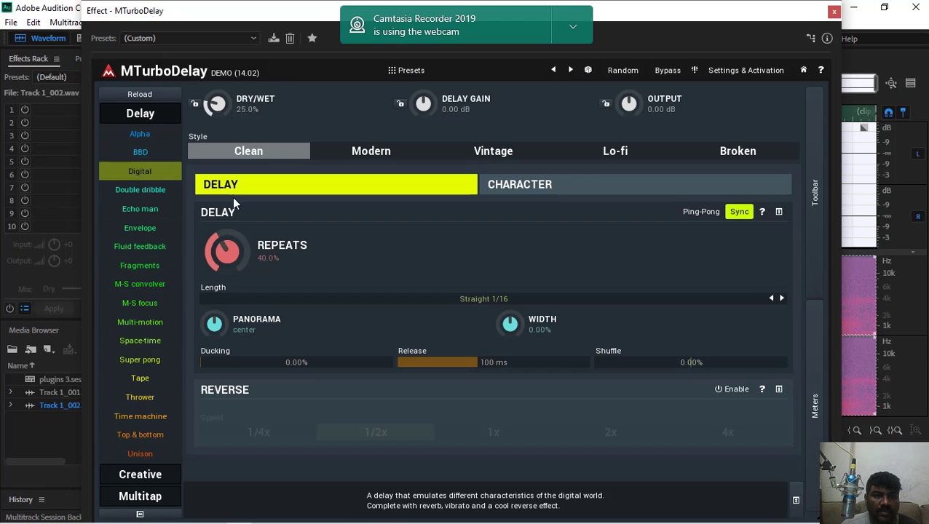
Step: Load the Alien voices creative device, set its ring frequency to 4931 Hz, and close MTurboDelay without applying it
left_click_drag(209, 12, 262, 13)
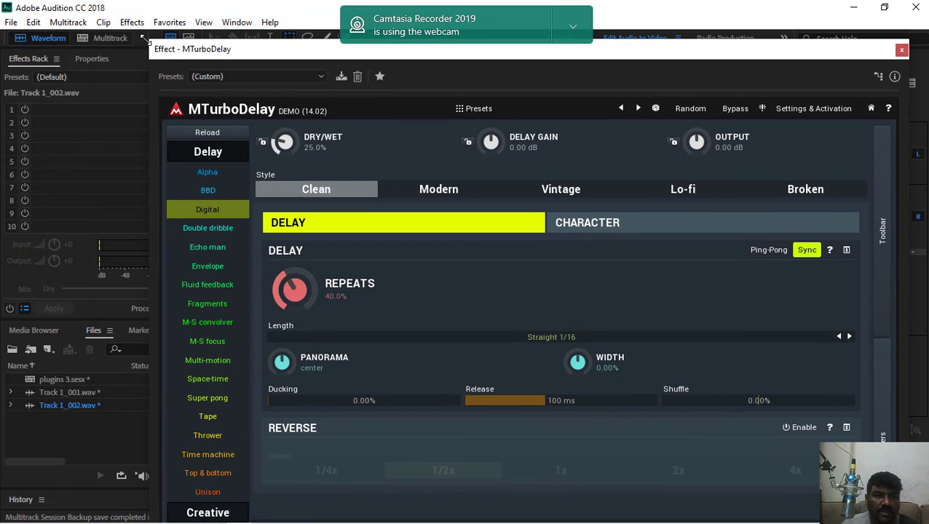
left_click_drag(145, 42, 186, 120)
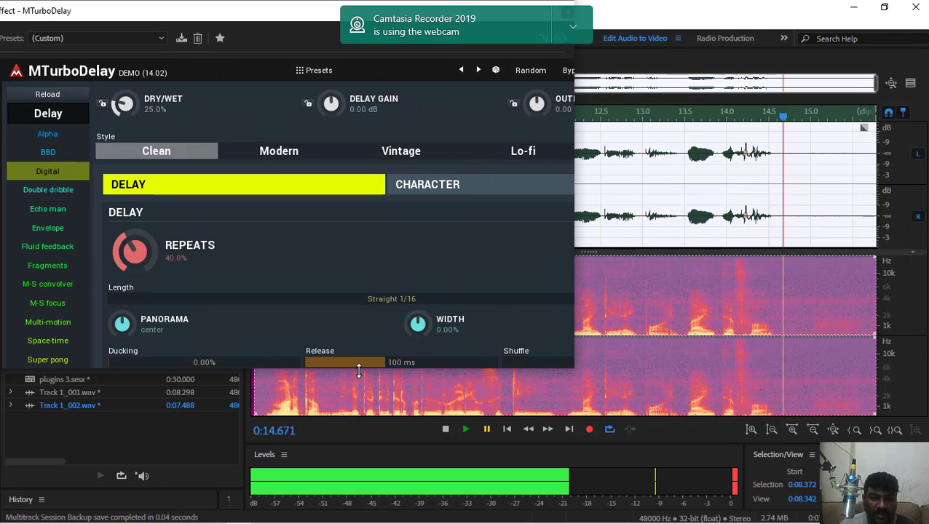
left_click_drag(351, 385, 351, 520)
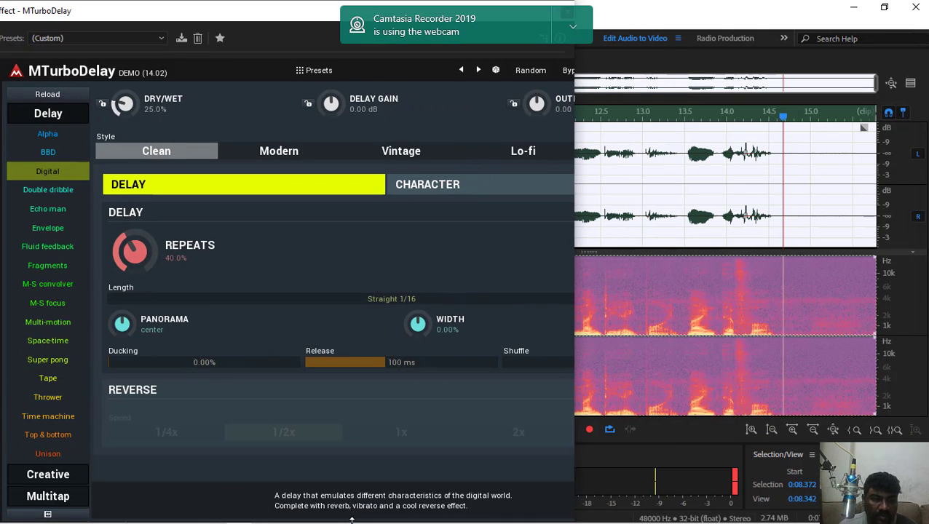
left_click(46, 478)
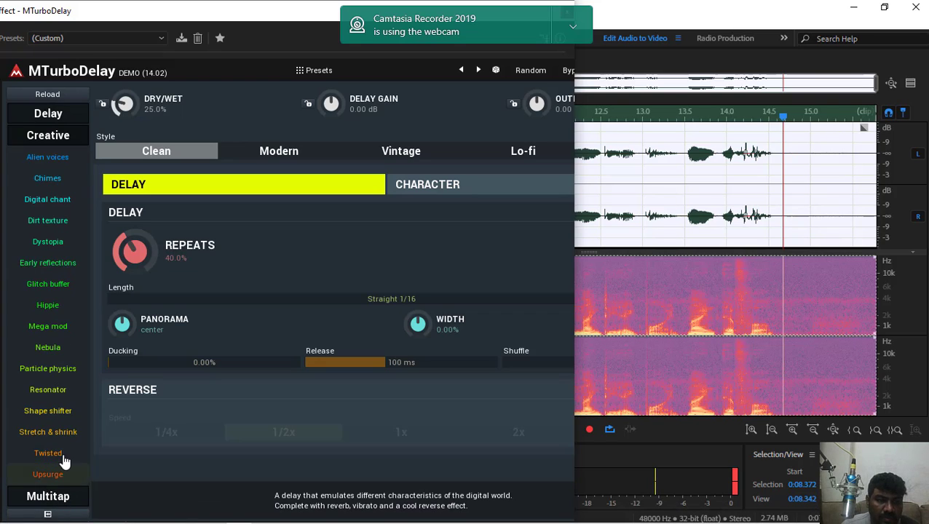
left_click(43, 155)
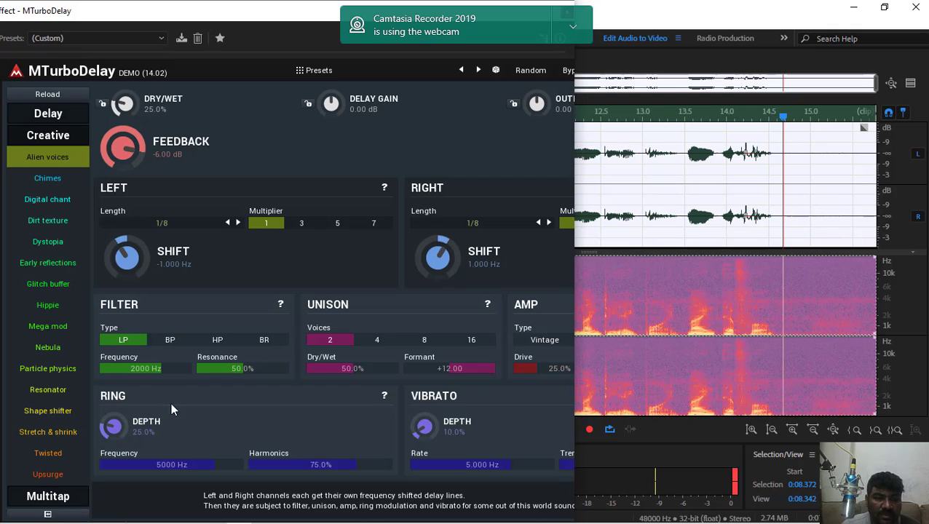
left_click_drag(205, 460, 202, 461)
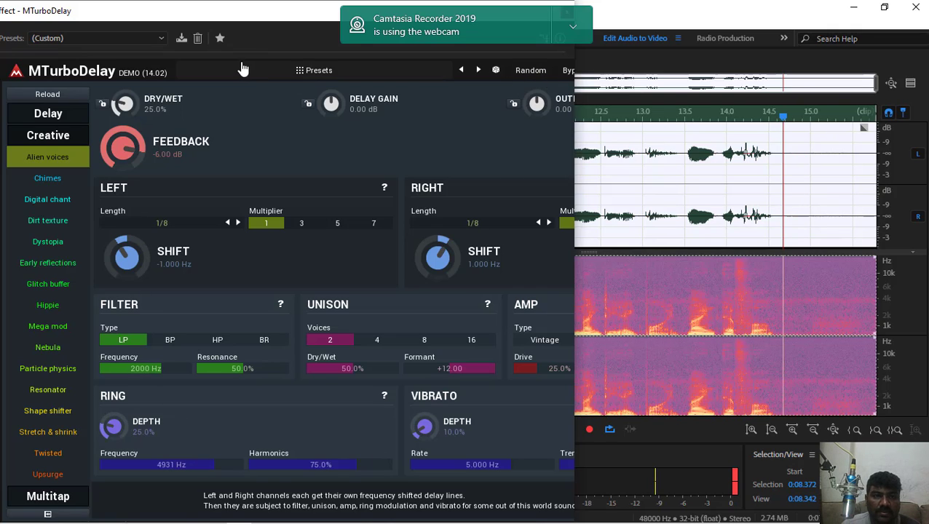
left_click_drag(243, 26, 411, 115)
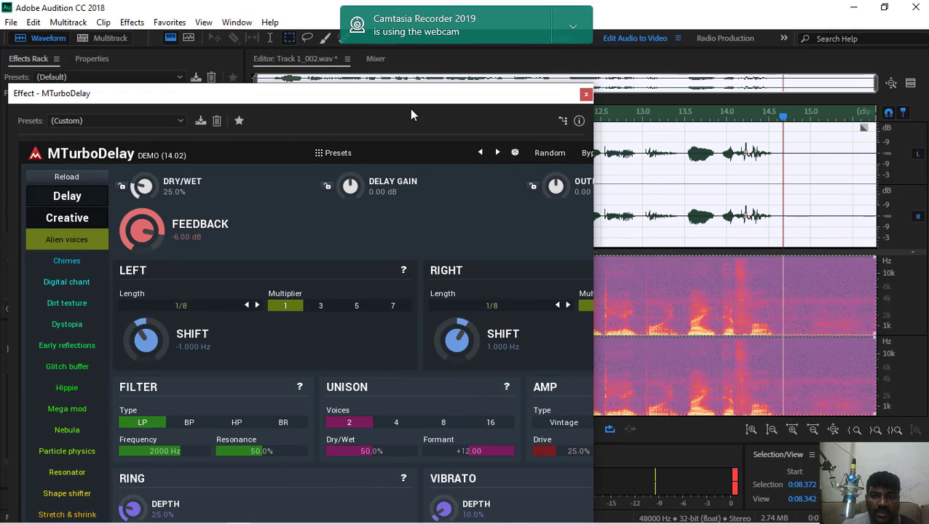
left_click(586, 94)
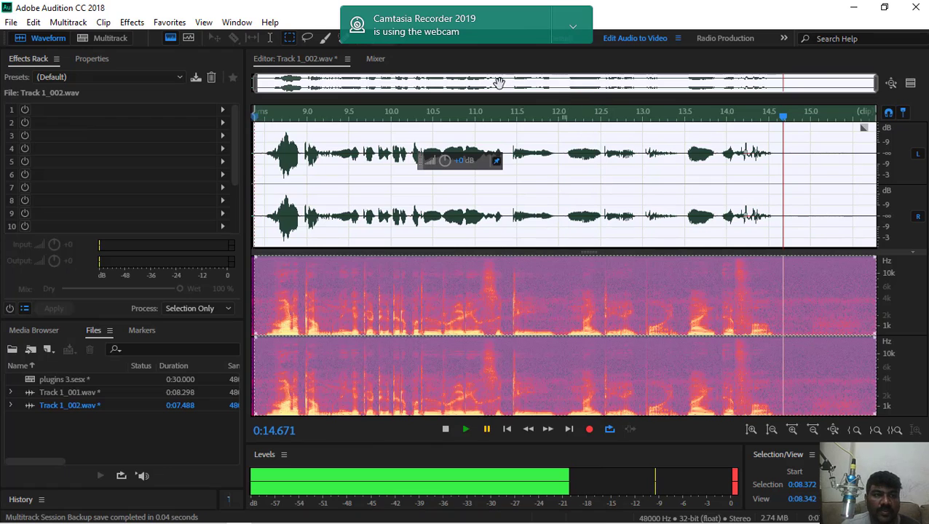
Step: Open the MeldaProduction MTurboReverb VST effect on the selected clip and start previewing the Living room device
left_click(133, 23)
mouse_move(233, 344)
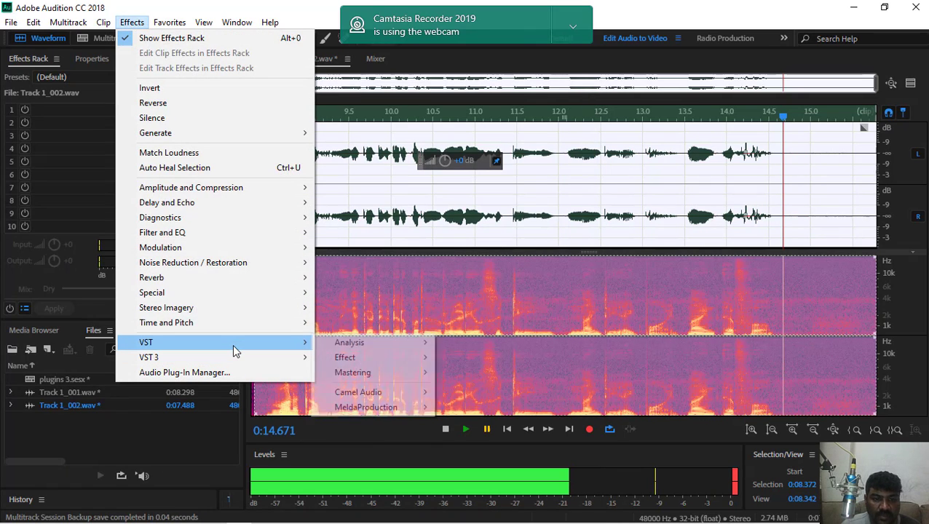
mouse_move(401, 409)
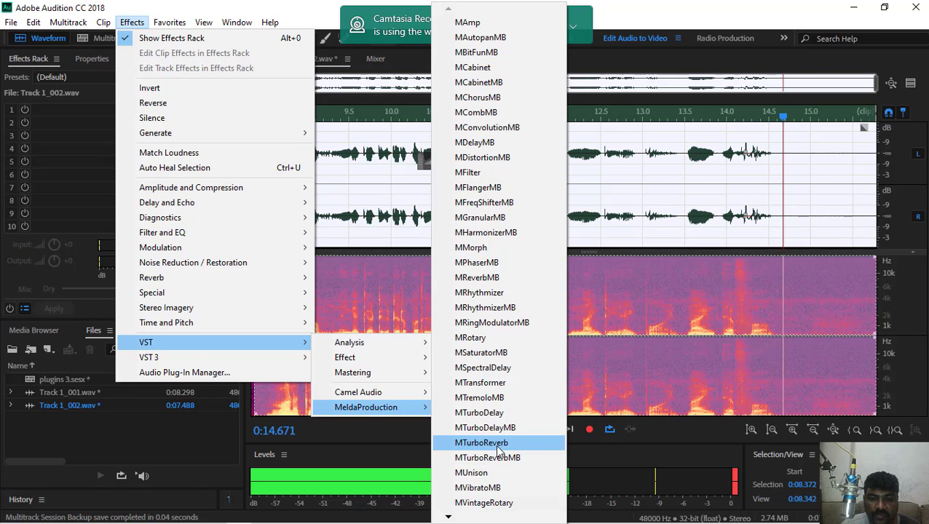
left_click(492, 449)
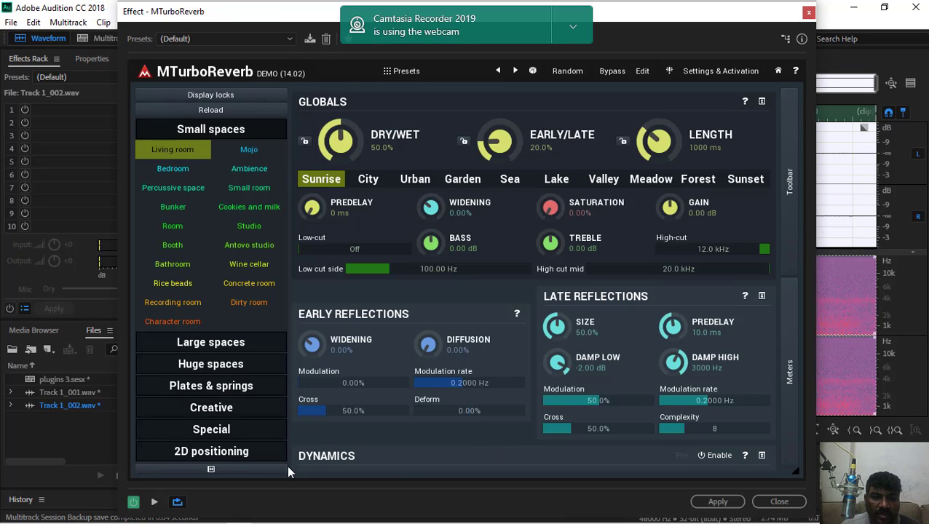
left_click(154, 504)
left_click(153, 504)
left_click(154, 504)
Step: Set the reverb's global dry/wet to 69.6%, early/late to 48.0% and length to 2023 ms
left_click_drag(342, 138, 344, 130)
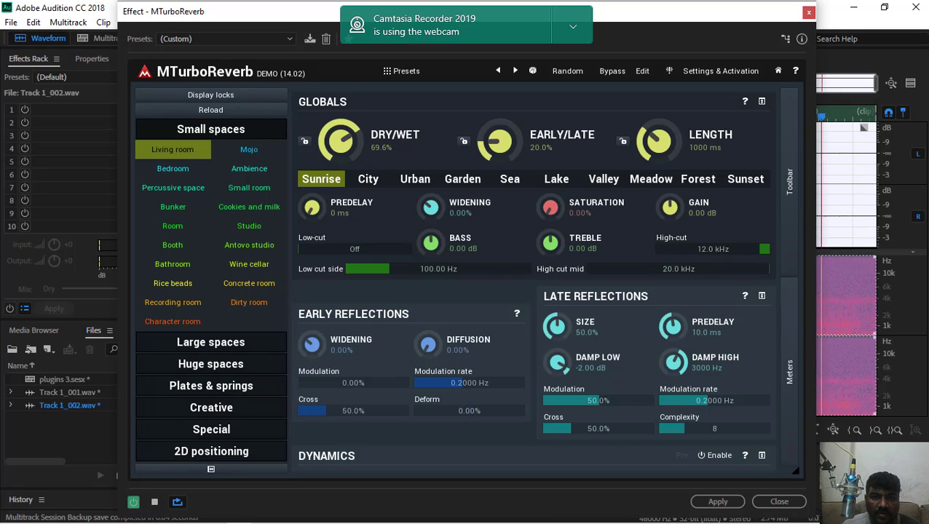
left_click_drag(498, 138, 498, 125)
left_click_drag(656, 139, 656, 123)
Step: Set the global widening to 48.0%, predelay to 1.1 ms, saturation to 14.4% and gain to +4.80 dB
left_click_drag(429, 204, 429, 195)
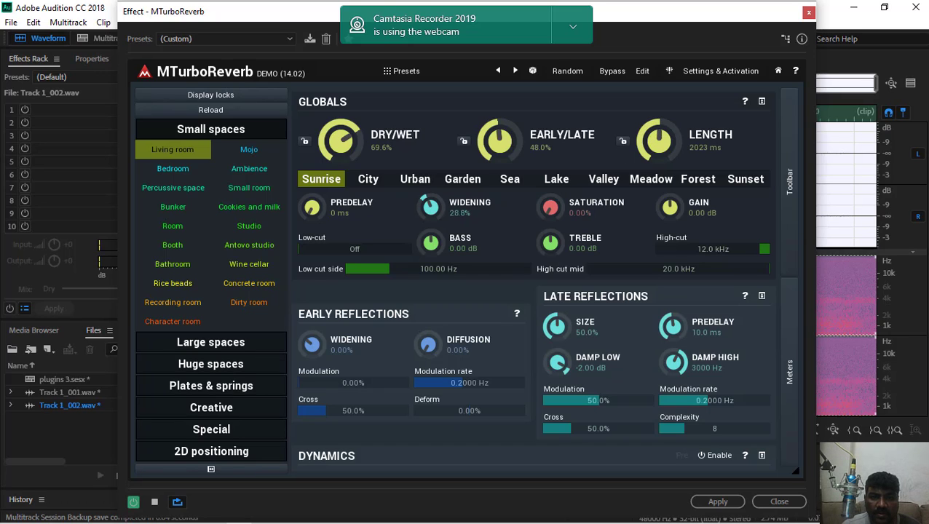
left_click_drag(316, 219, 315, 217)
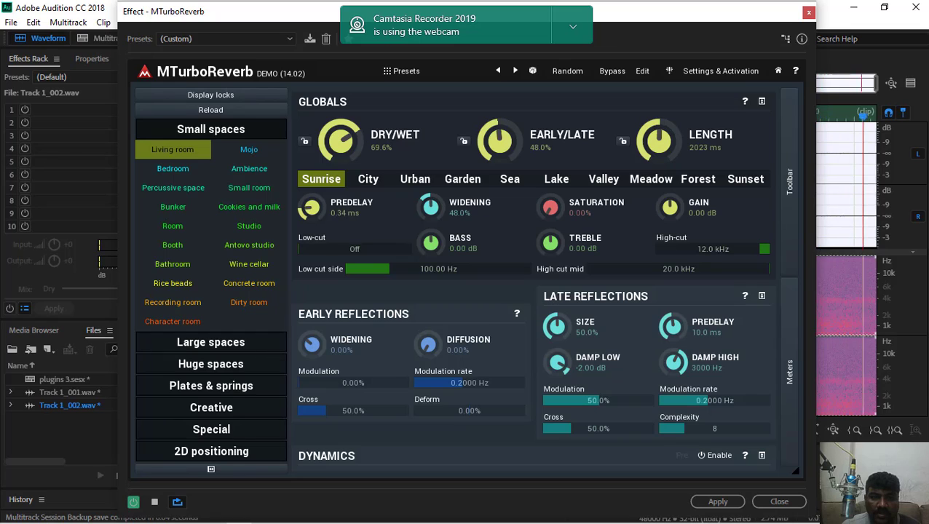
left_click_drag(550, 208, 550, 201)
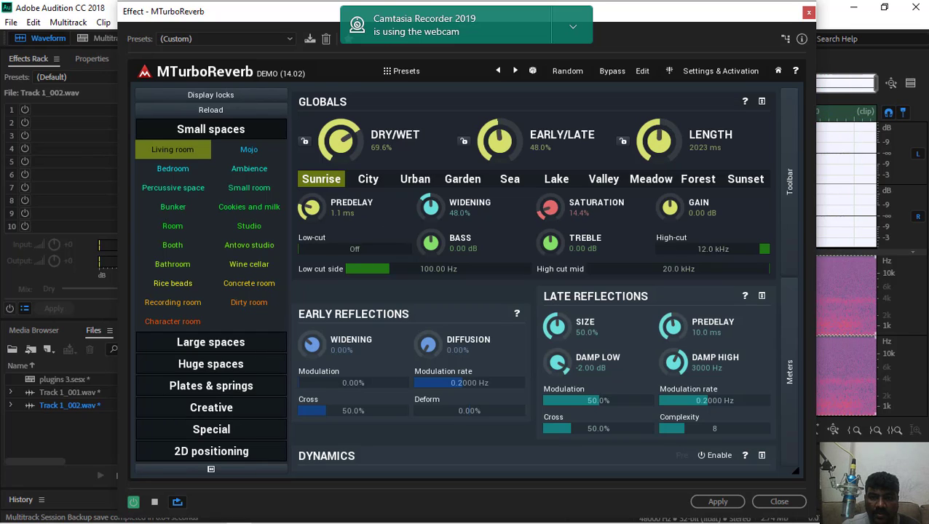
left_click_drag(668, 206, 668, 202)
Step: Set the bass to +5.95 dB and treble to +8.26 dB, with early-reflection widening at 52.8% and diffusion at 15.2%
left_click_drag(432, 243, 432, 219)
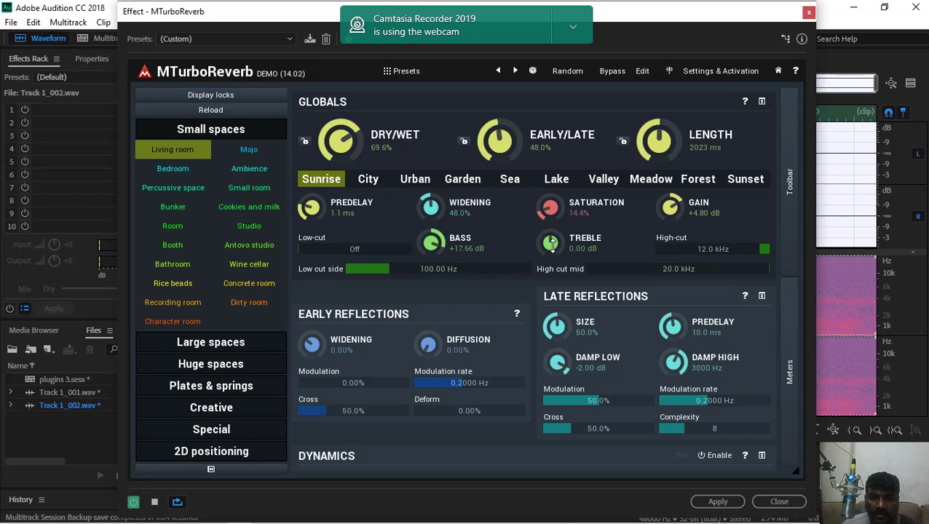
left_click_drag(432, 243, 432, 249)
left_click_drag(551, 243, 551, 235)
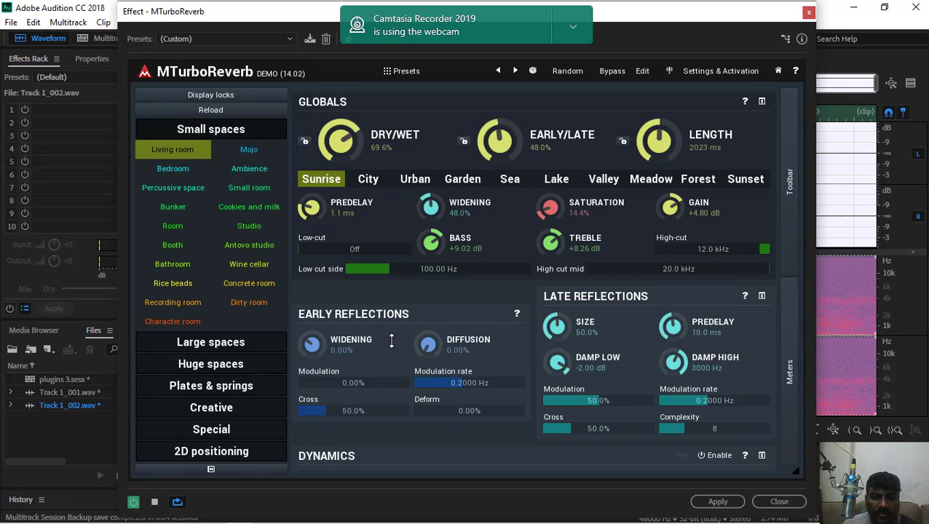
left_click_drag(391, 342, 416, 346)
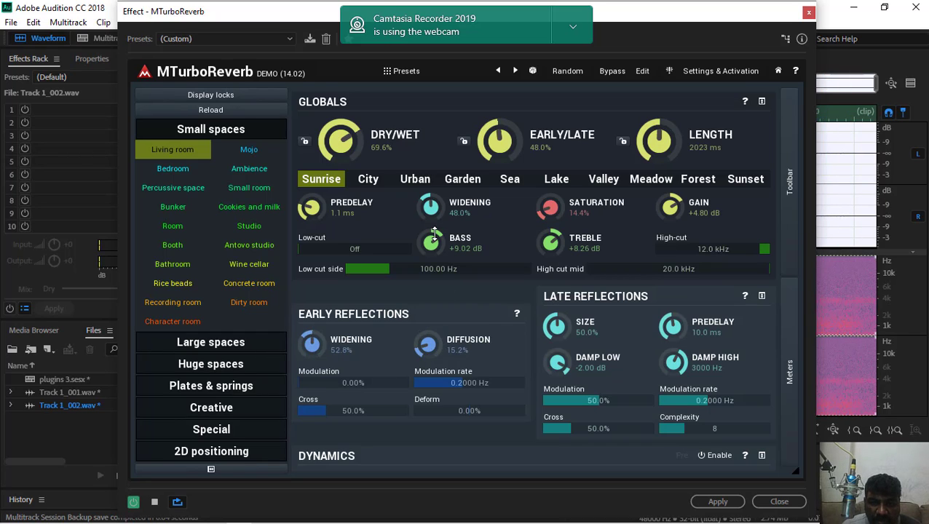
left_click_drag(435, 242, 435, 249)
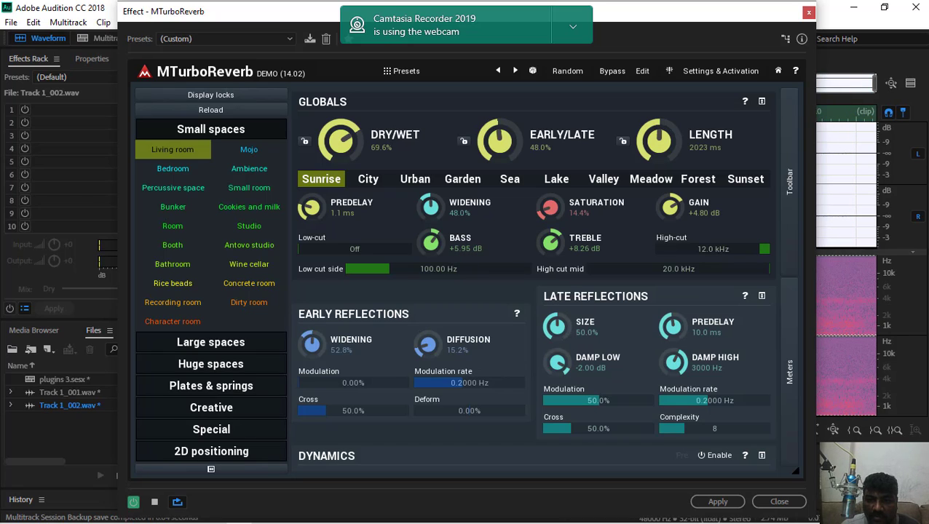
Step: Set late reflections to size 60.4%, predelay 16 ms, damp low -4.08 dB, damp high 5823 Hz, modulation 57.6% at 0.2361 Hz and cross 61.2%
left_click_drag(557, 326, 557, 318)
left_click_drag(673, 326, 674, 322)
left_click_drag(675, 362, 675, 347)
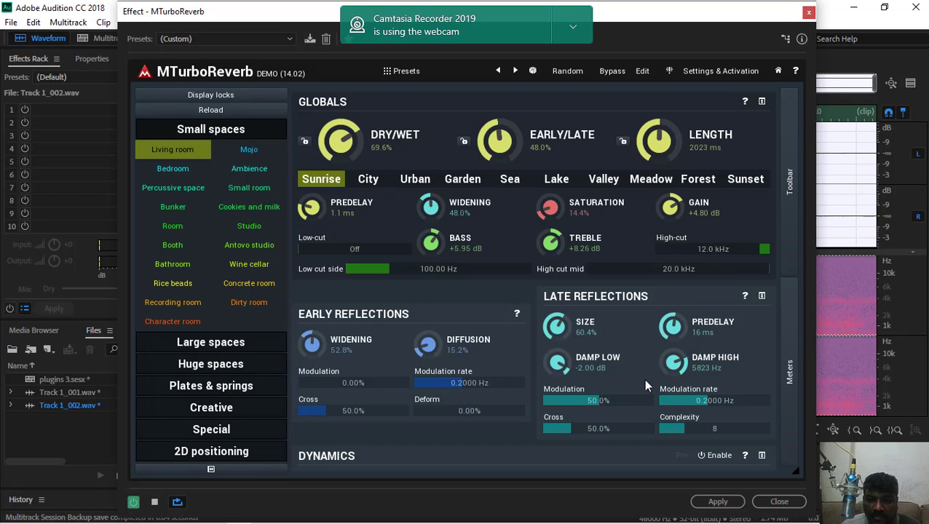
left_click_drag(562, 364, 563, 373)
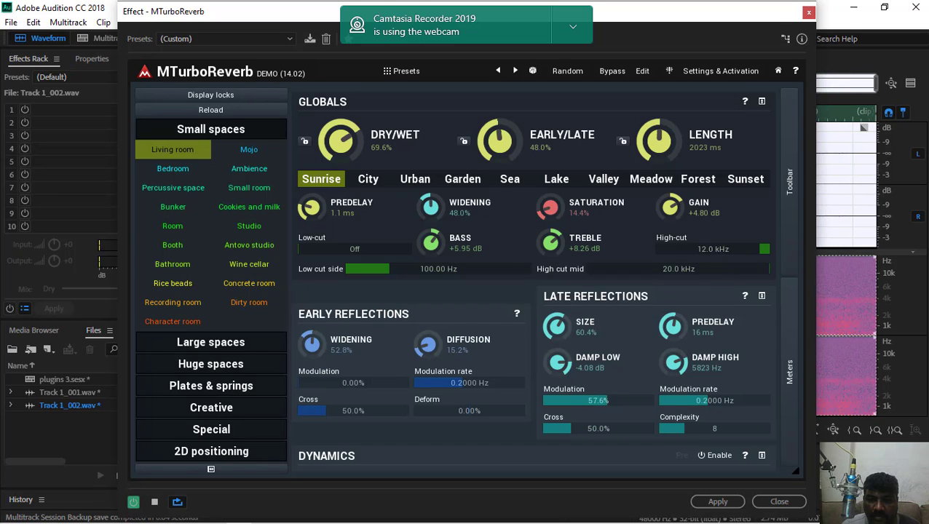
left_click_drag(703, 401, 708, 399)
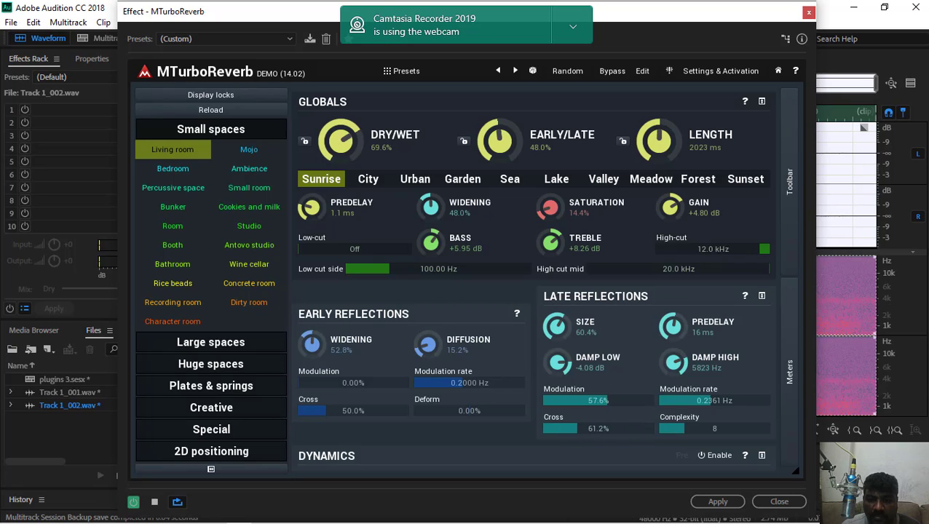
Step: Load the Bedroom mode from the small spaces and try its Buffy variant before choosing Candy
left_click(175, 169)
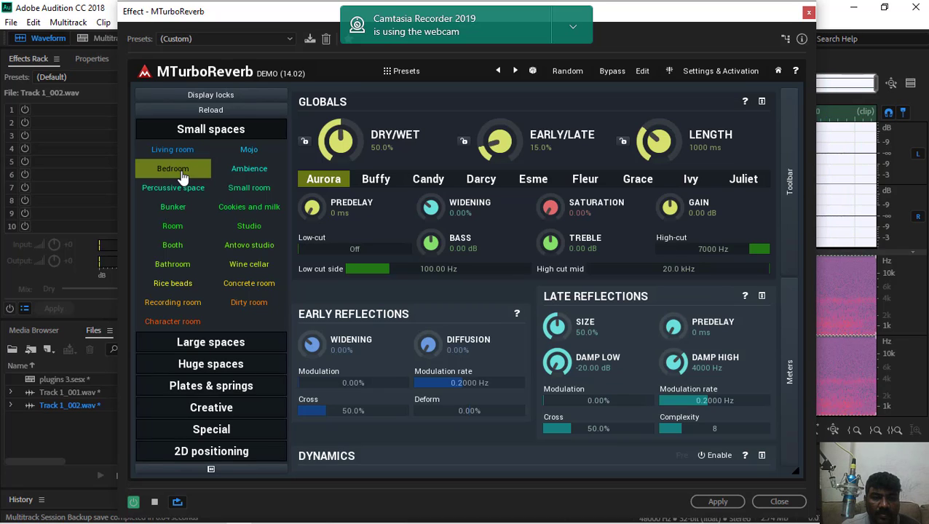
left_click(377, 180)
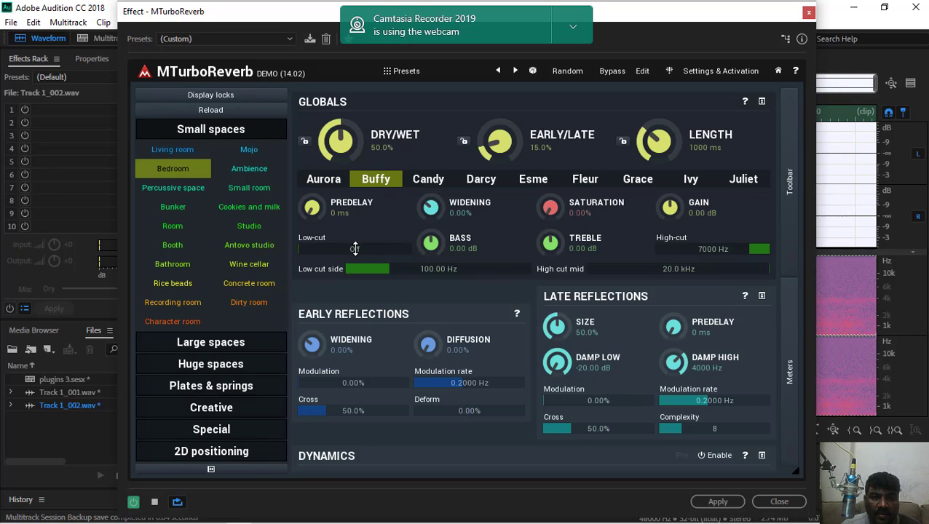
left_click(428, 180)
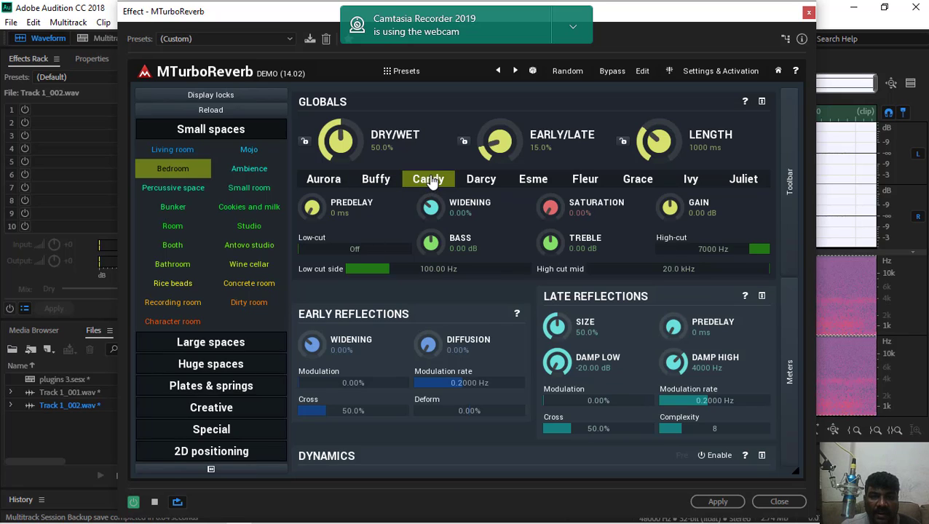
Step: Set the Bedroom reverb's global widening to 39.6%, predelay to 0.12 ms, saturation to 17.6% and gain to +4.03 dB
left_click_drag(431, 208, 402, 220)
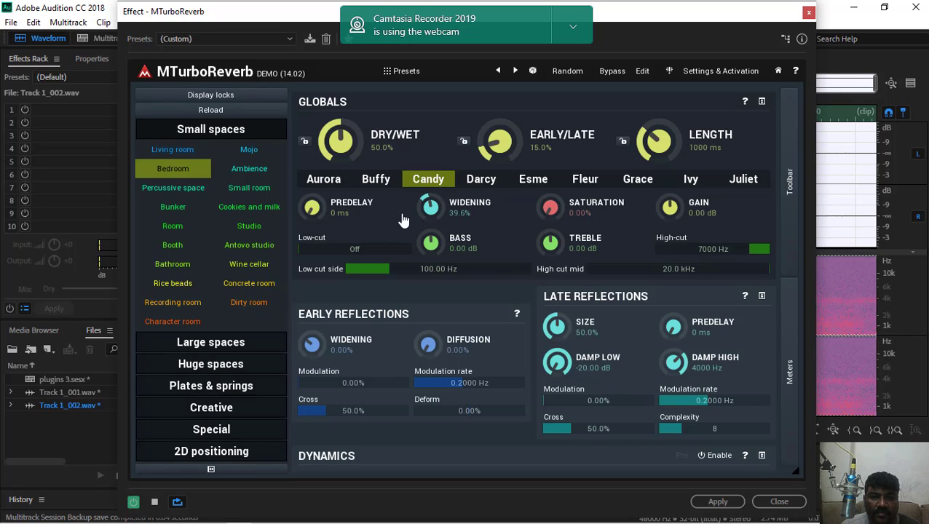
left_click_drag(312, 208, 313, 204)
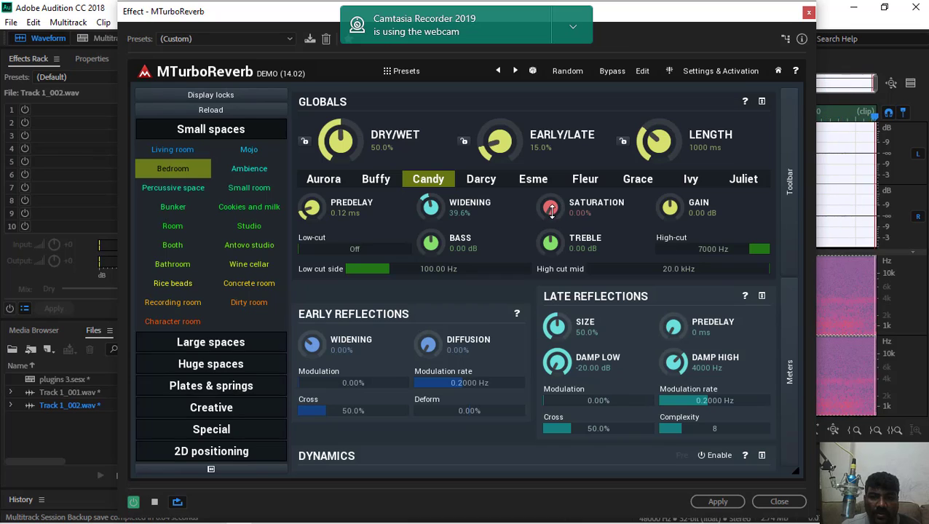
left_click_drag(551, 208, 670, 198)
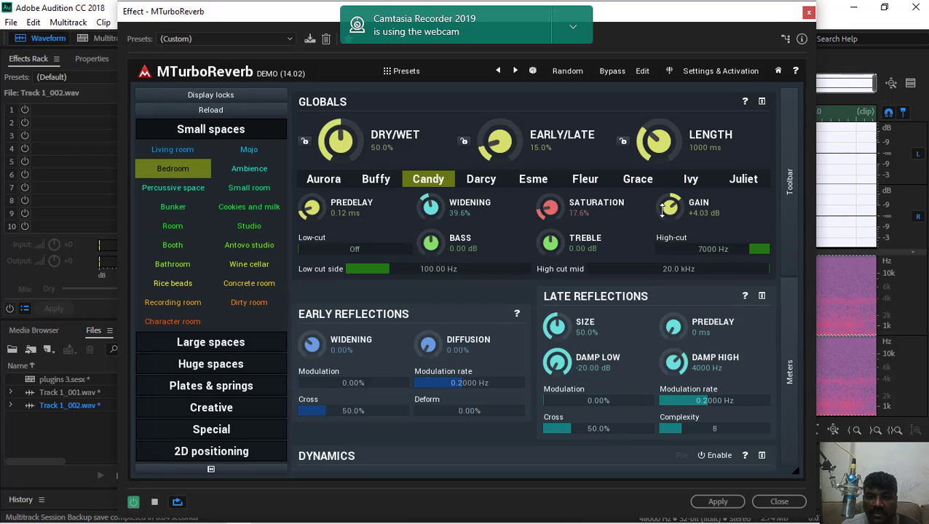
Step: Set the treble to +8.64 dB, bass to -3.84 dB, early/late to 39.8% and length to 1415 ms
left_click_drag(551, 243, 550, 228)
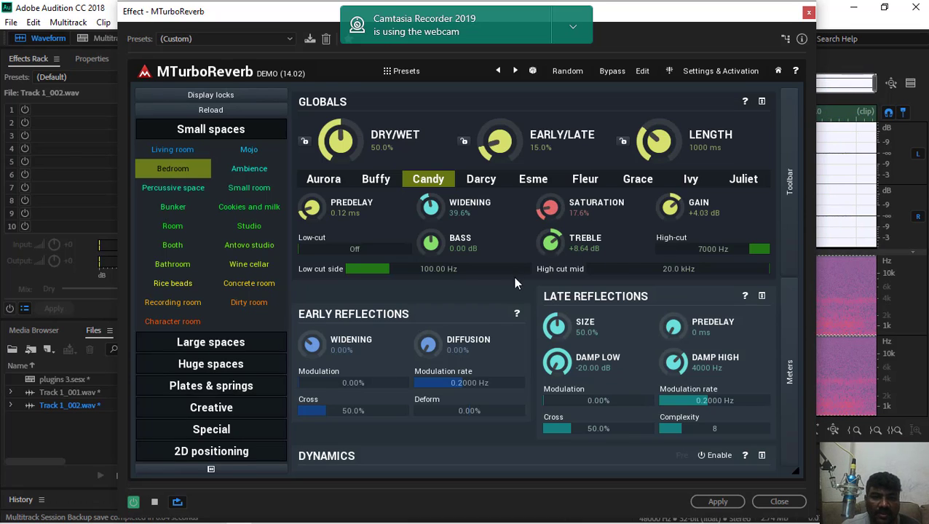
left_click_drag(431, 243, 430, 248)
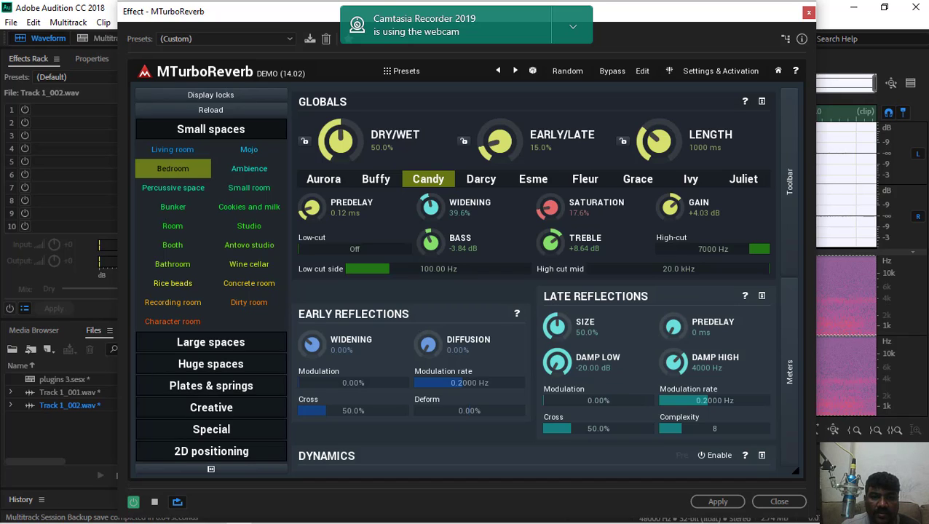
left_click_drag(487, 142, 487, 131)
left_click_drag(636, 143, 638, 141)
Step: Audition the Bedroom's Darcy, Esme, Fleur, Grace, Ivy and Juliet variants, plus the Percussive space mode
left_click(483, 184)
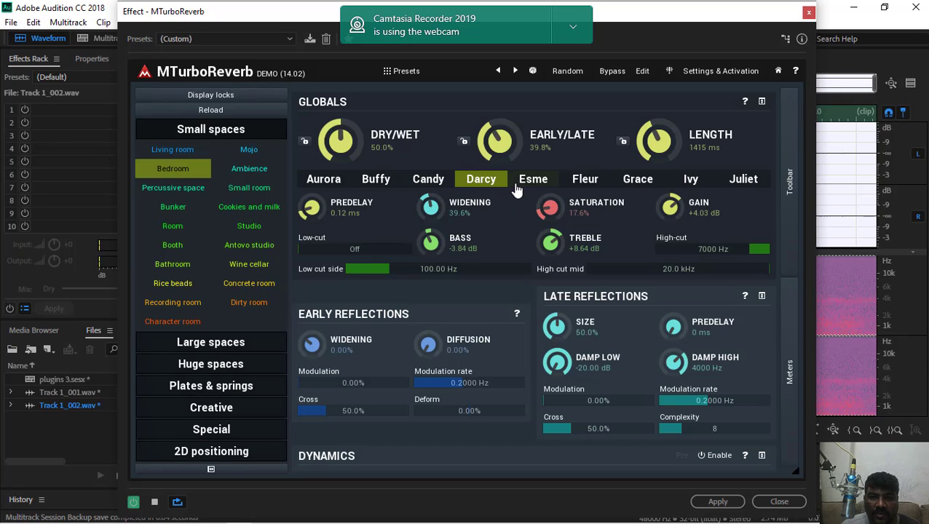
left_click(530, 183)
left_click(585, 181)
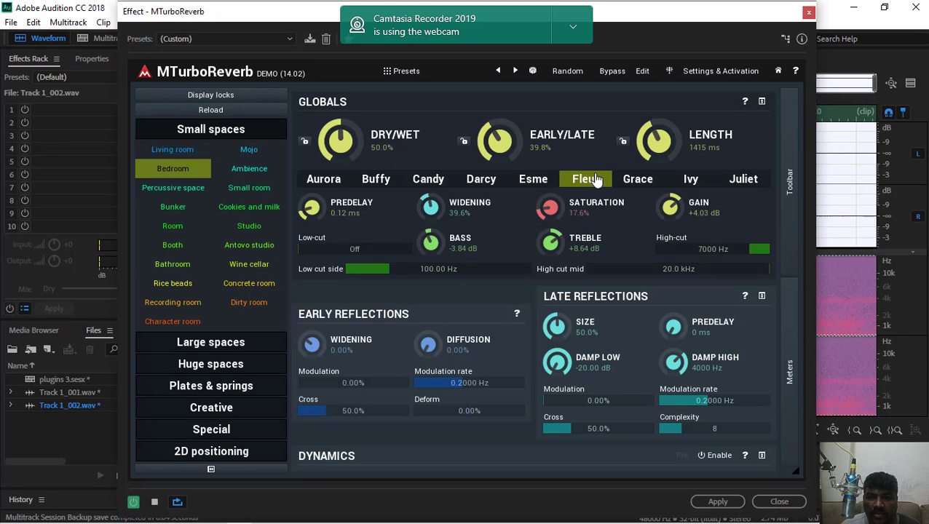
left_click(638, 183)
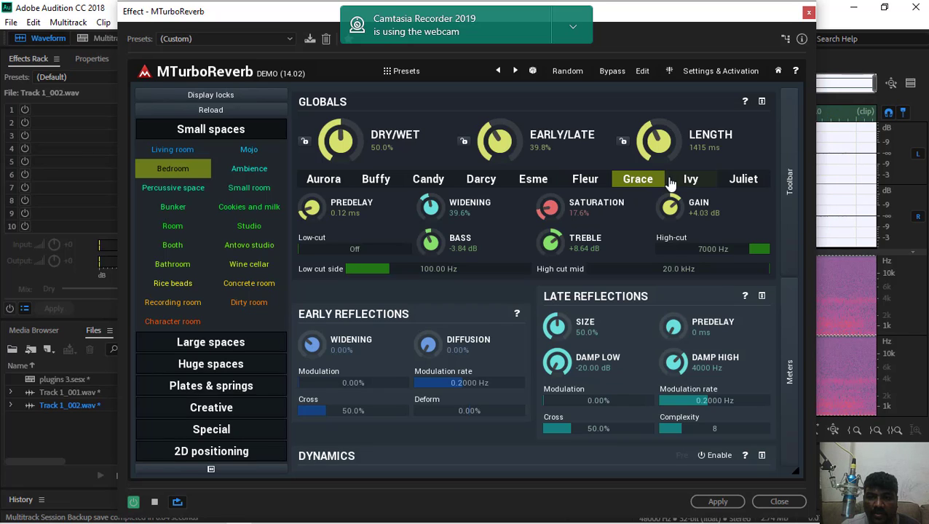
left_click(694, 182)
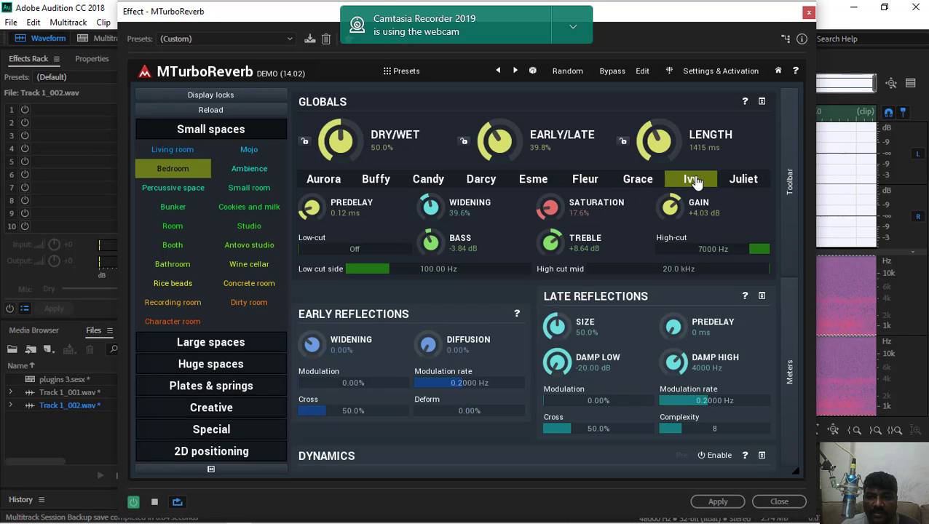
left_click(750, 182)
left_click(166, 189)
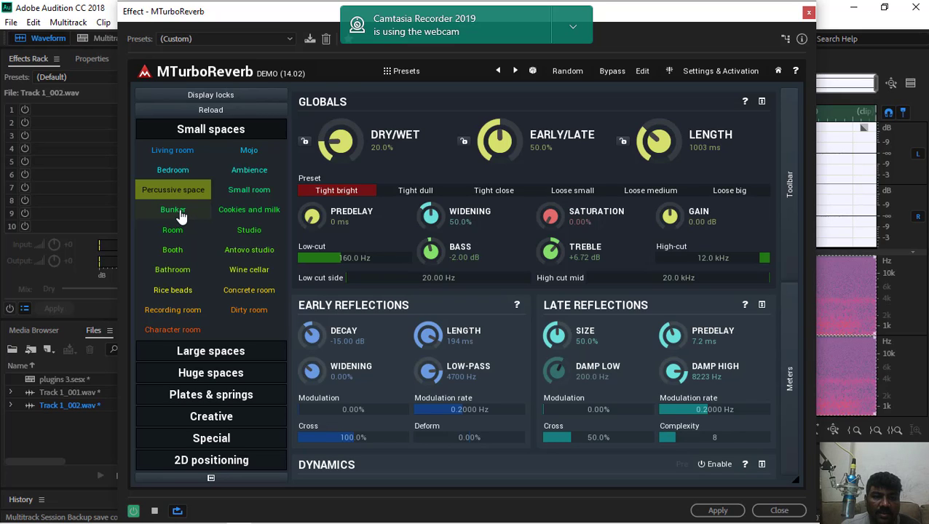
Step: Load the Bunker mode and set early/late to 88.4%, dry/wet to 71.2% and length to 1584 ms
left_click(174, 210)
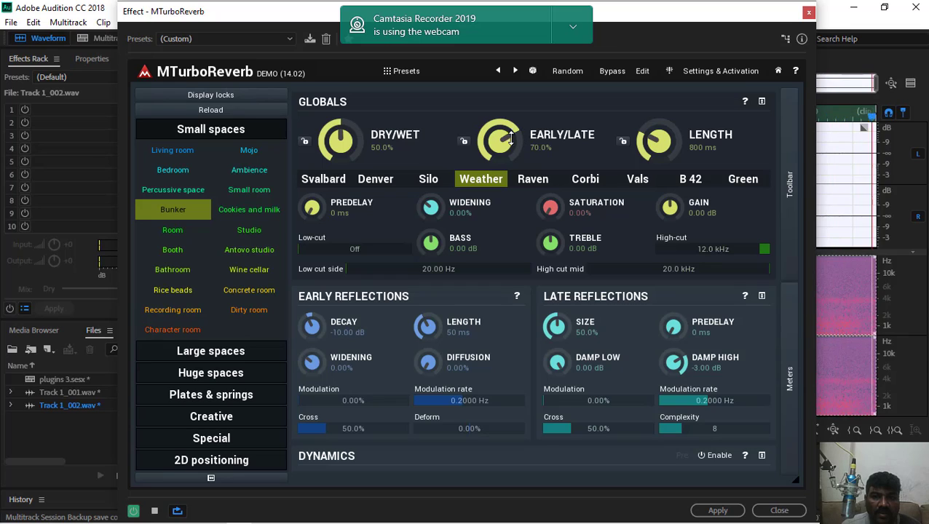
left_click_drag(511, 149, 512, 143)
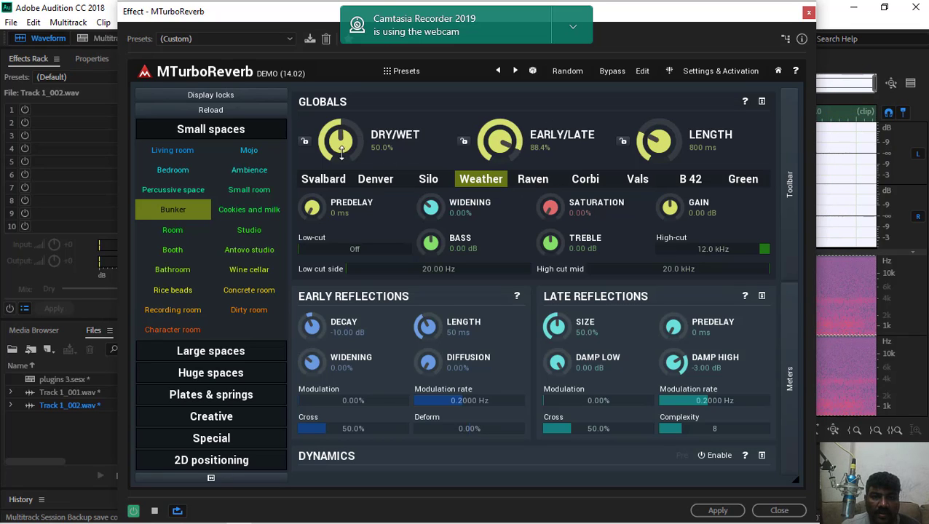
left_click_drag(336, 140, 336, 123)
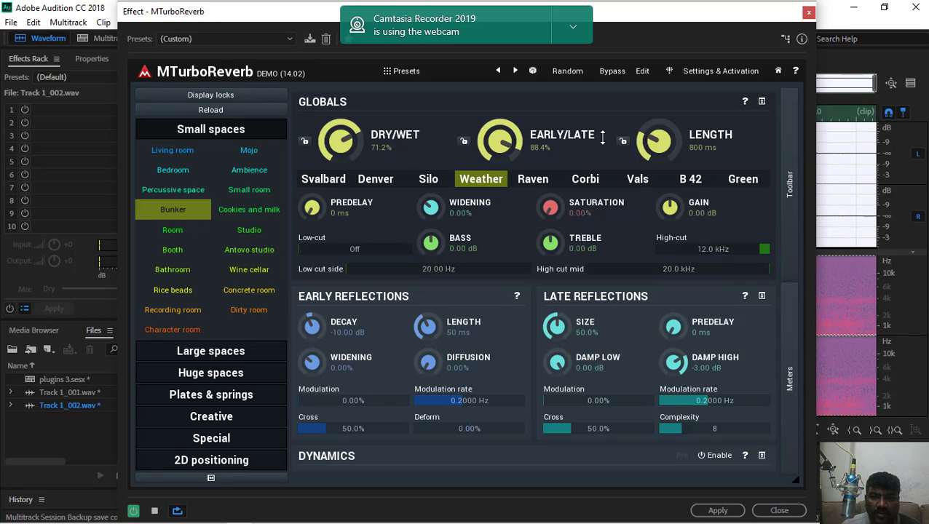
left_click_drag(637, 145, 641, 124)
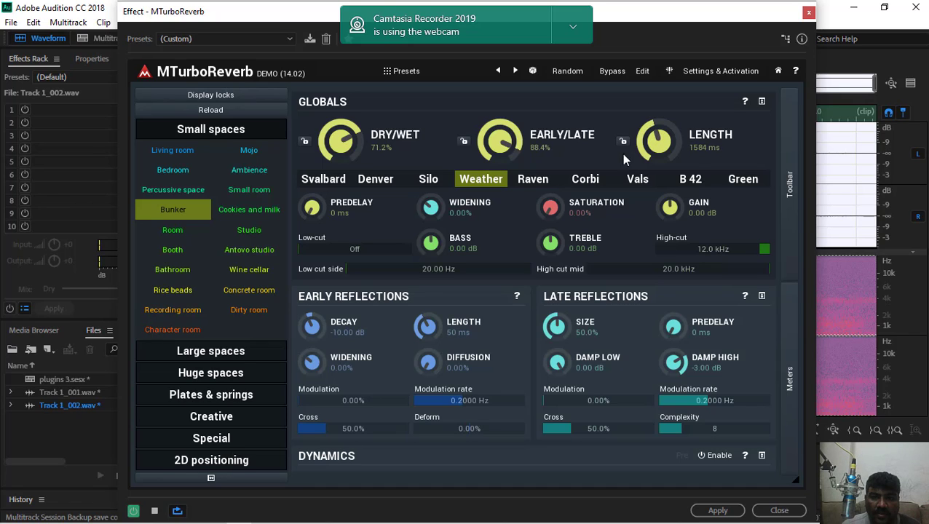
Step: Set the Bunker reverb's global gain to +7.01 dB, saturation to 16.0%, widening to 40.8% and predelay to 0.18 ms
left_click_drag(669, 210, 671, 196)
left_click_drag(551, 208, 550, 198)
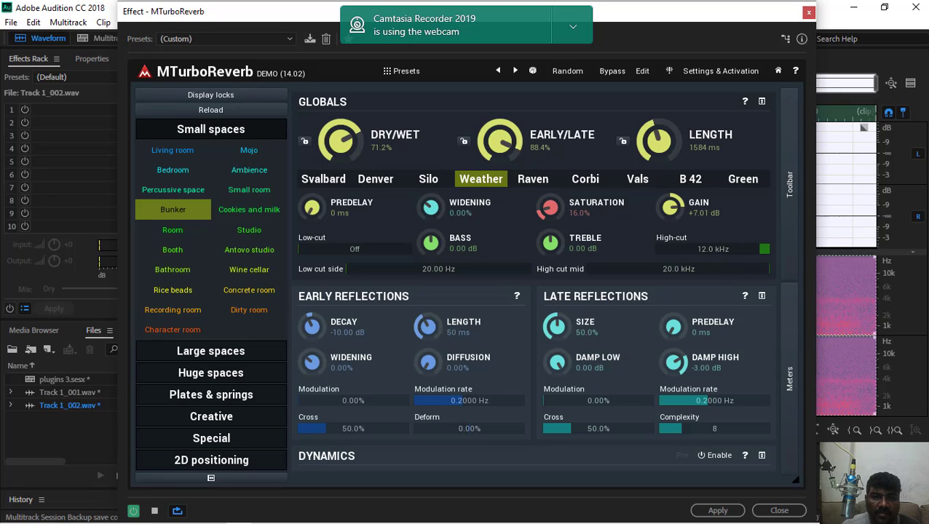
left_click_drag(431, 207, 431, 195)
left_click_drag(310, 209, 310, 206)
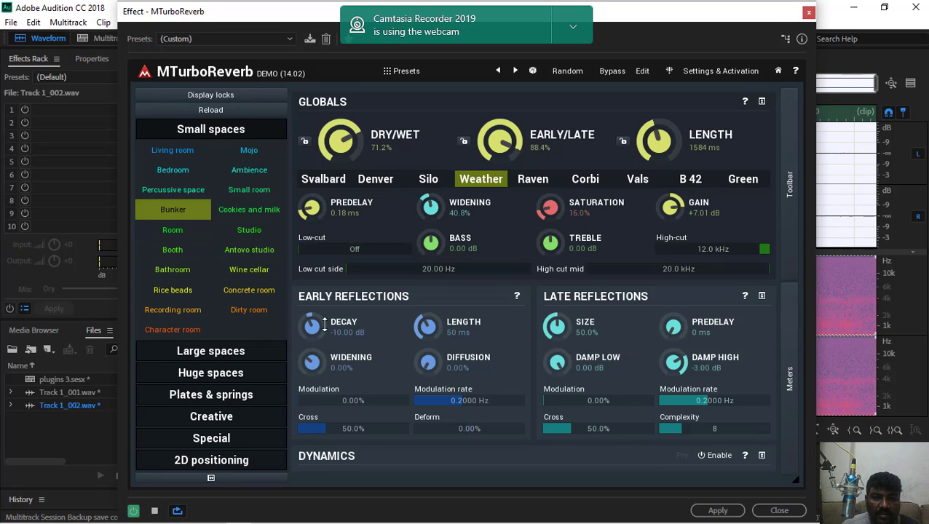
Step: Set early reflections to decay +13.04 dB, length 94 ms, diffusion 19.6%, widening 39.6%; set late size to 62.0% and adjust its predelay
left_click_drag(312, 326, 311, 299)
left_click_drag(425, 326, 424, 319)
left_click_drag(426, 362, 426, 347)
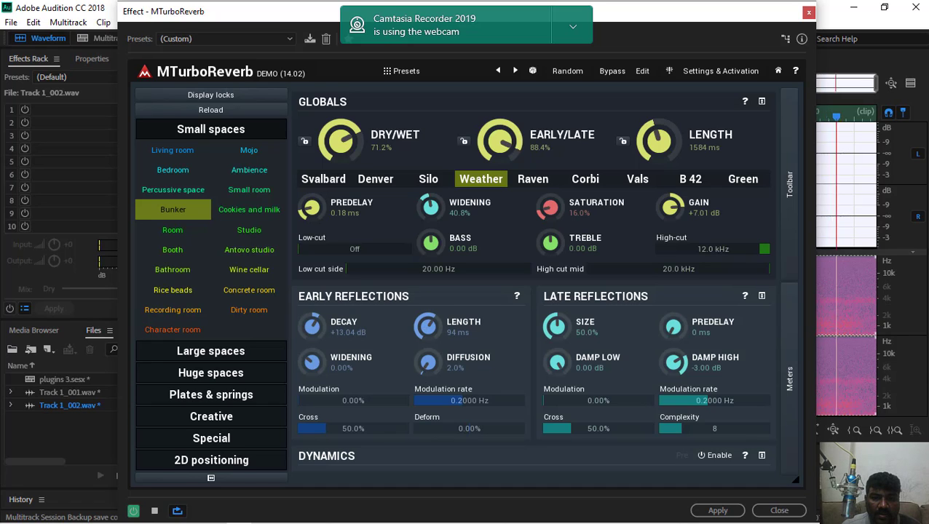
left_click_drag(312, 361, 312, 347)
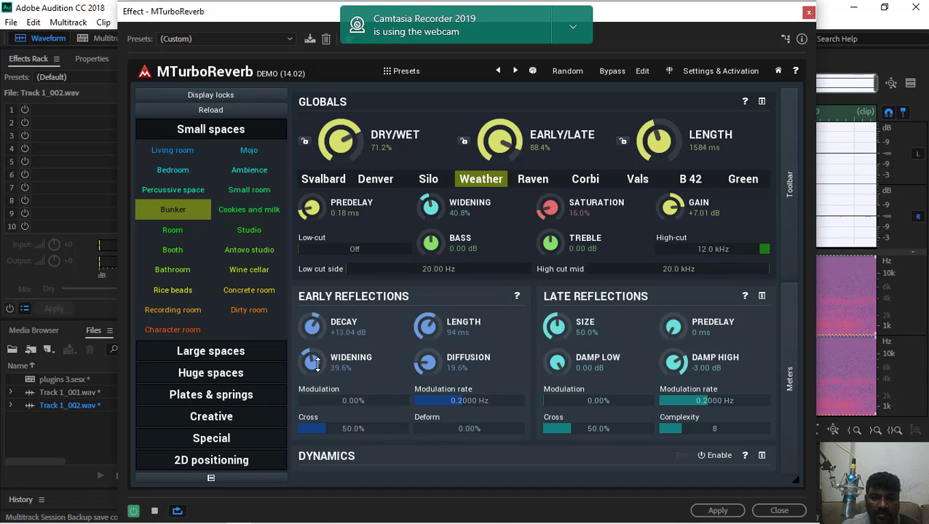
left_click_drag(555, 327, 556, 319)
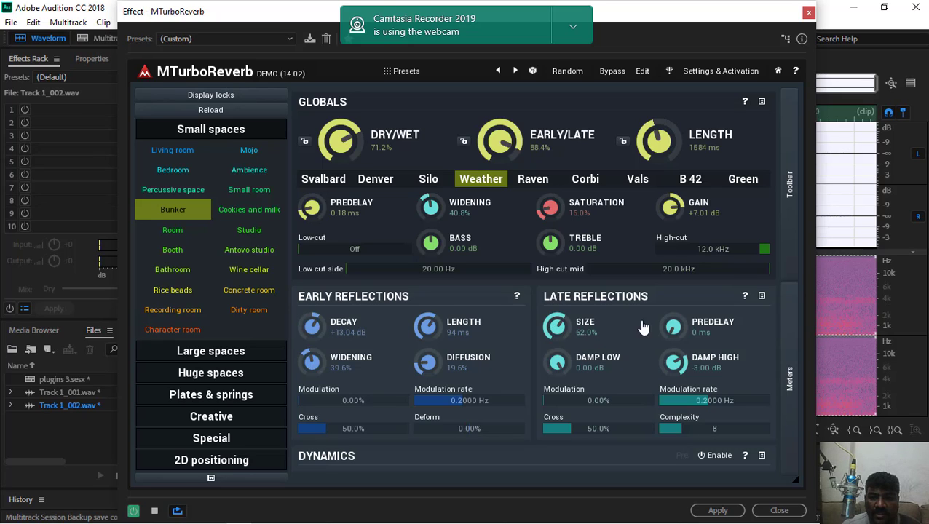
left_click_drag(673, 327, 673, 325)
Step: Audition the Room and Booth modes, and load the Bathroom mode from the small spaces
left_click(178, 235)
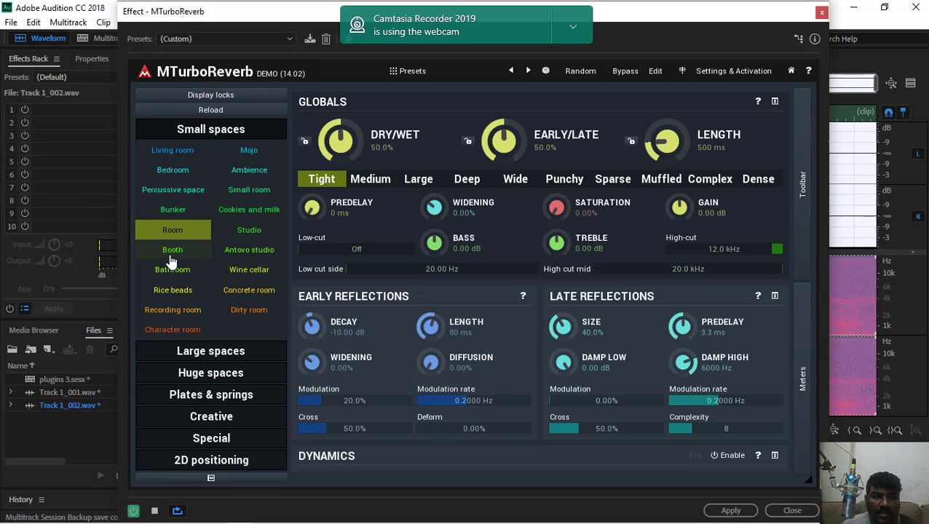
left_click(172, 259)
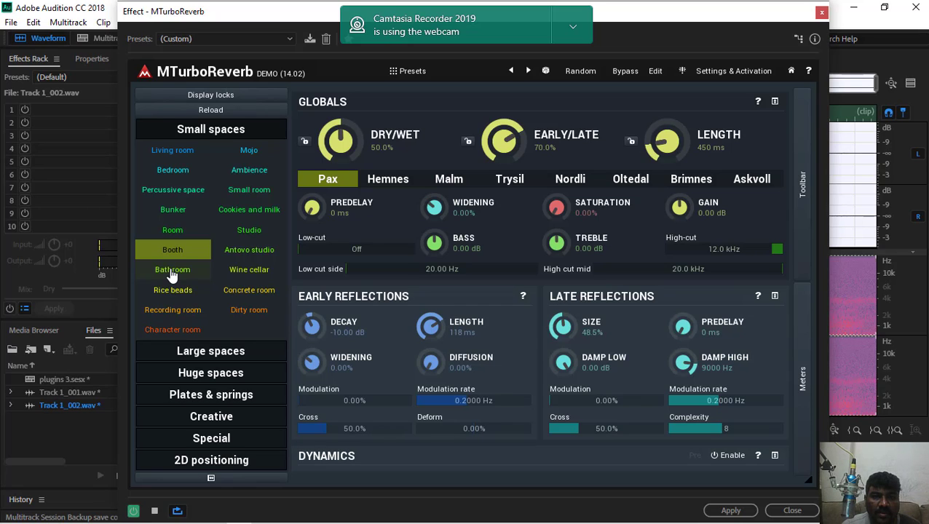
left_click(172, 273)
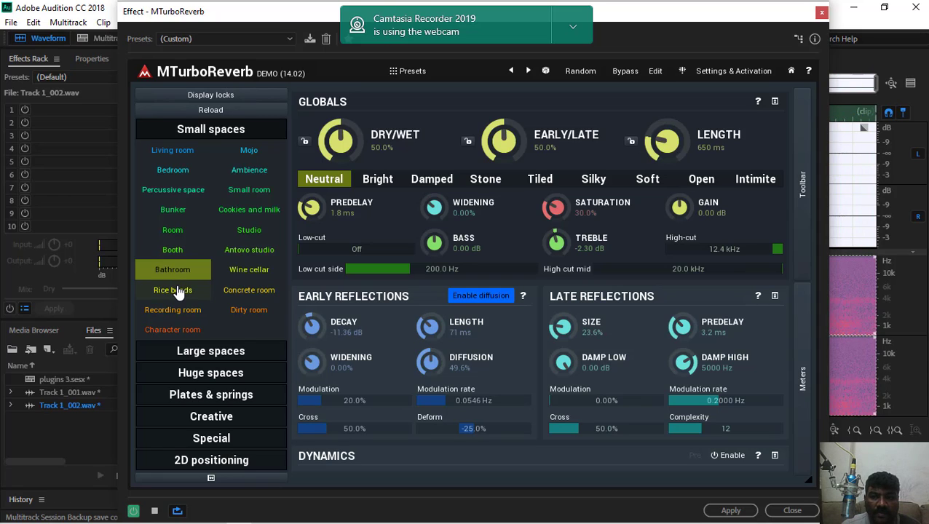
Step: Audition the Bathroom's Bright, Damped, Stone, Tiled, Soft, Open and Intimite variants, and set the gain to +6.72 dB
left_click(376, 184)
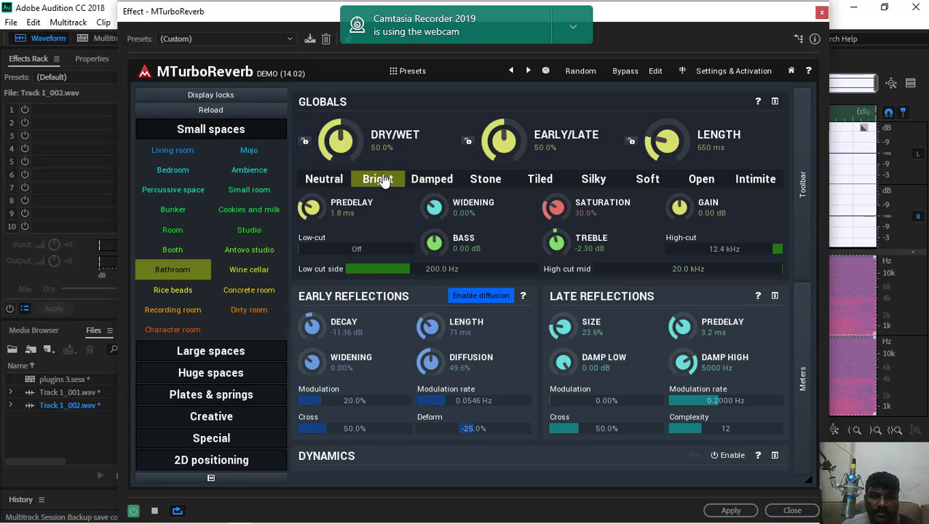
left_click(429, 184)
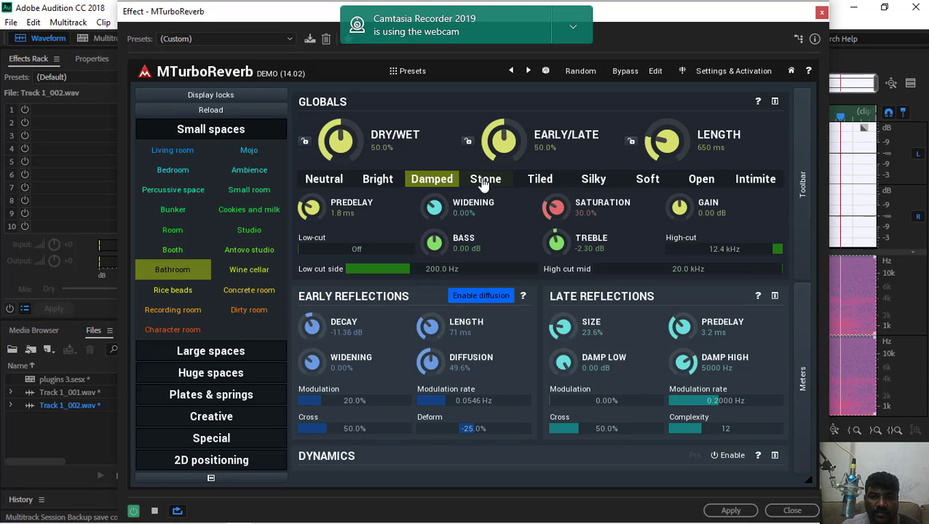
left_click(491, 182)
left_click(552, 184)
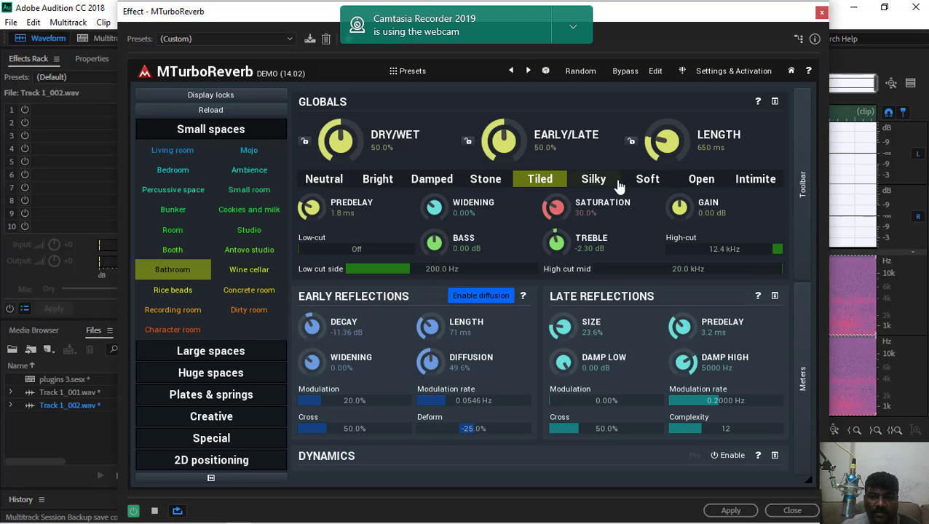
left_click(652, 180)
left_click(720, 180)
left_click(760, 181)
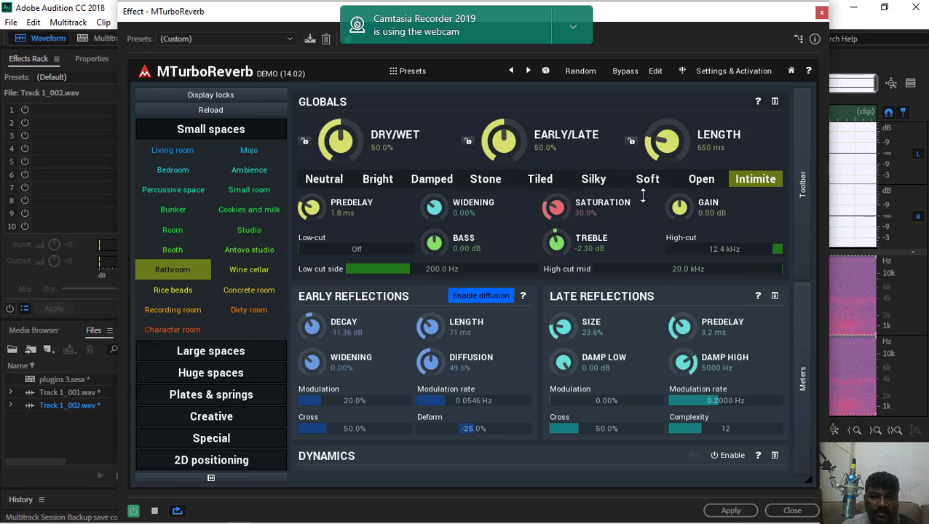
left_click_drag(679, 207, 679, 195)
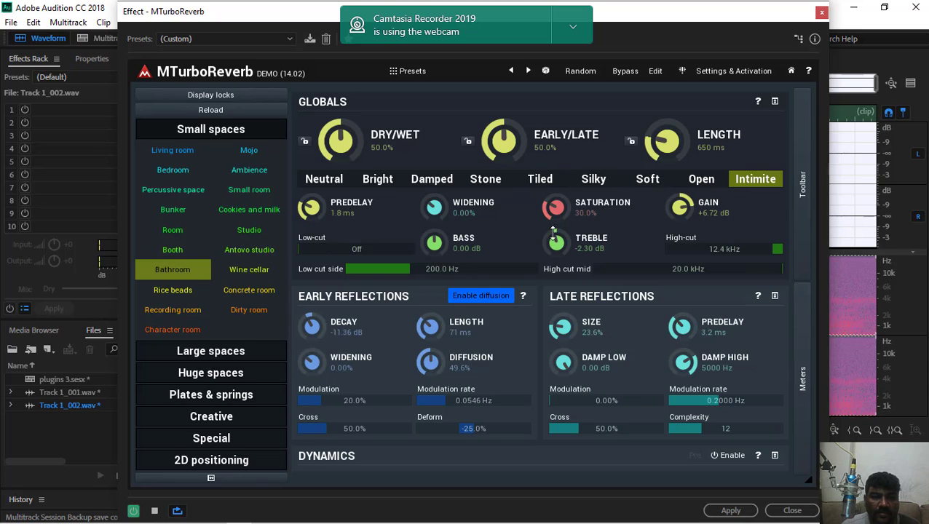
Step: Preview the Rice beads mode and load the Recording room mode from the small spaces
left_click(171, 295)
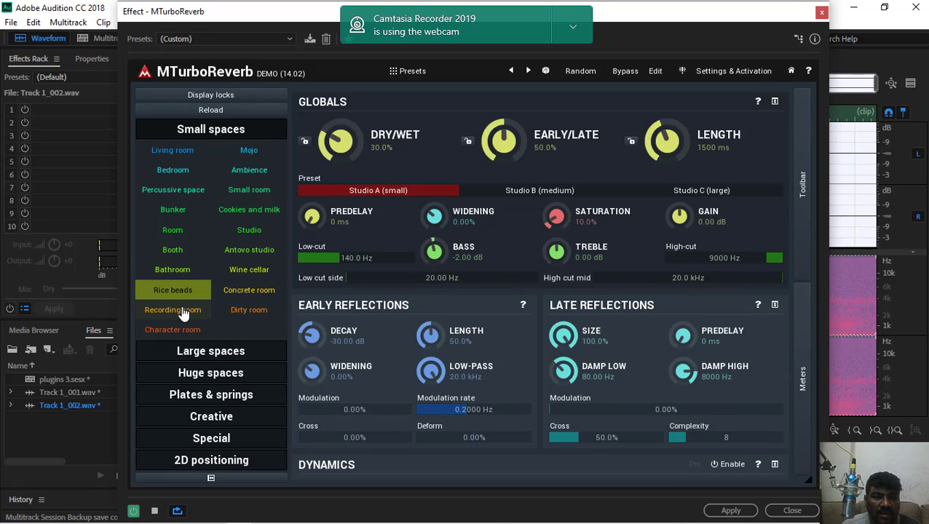
left_click(183, 314)
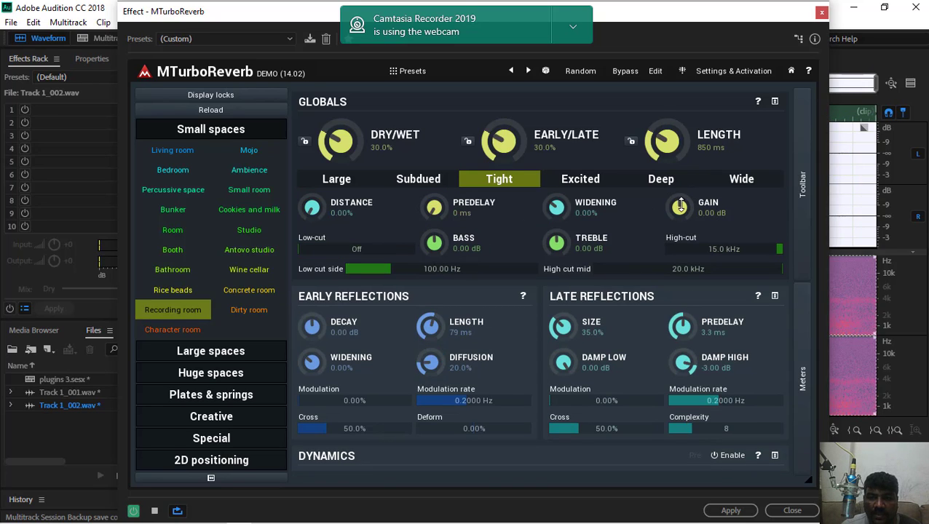
Step: Set the Recording room's gain to +7.10 dB, widening to 56.4%, predelay to 0.26 ms and distance to 20.4%
left_click_drag(681, 206, 680, 188)
left_click_drag(575, 228, 575, 198)
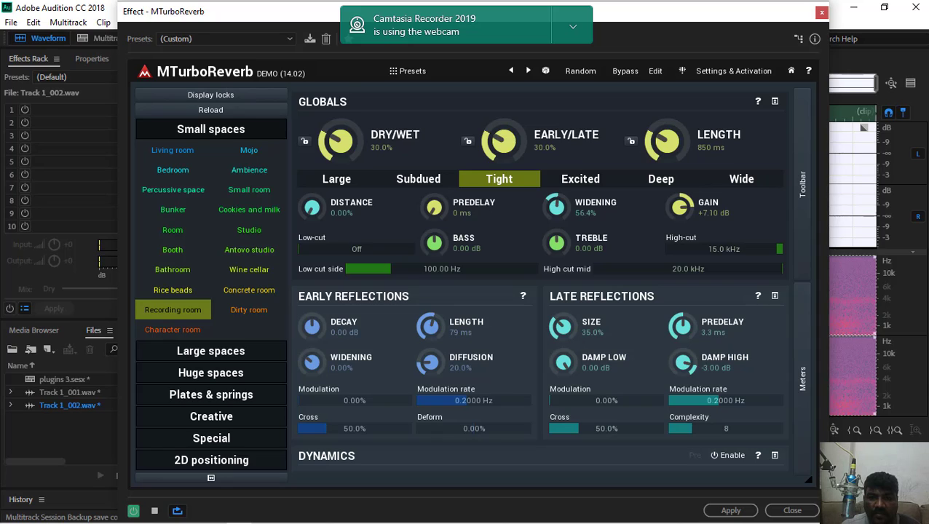
left_click_drag(431, 212, 431, 207)
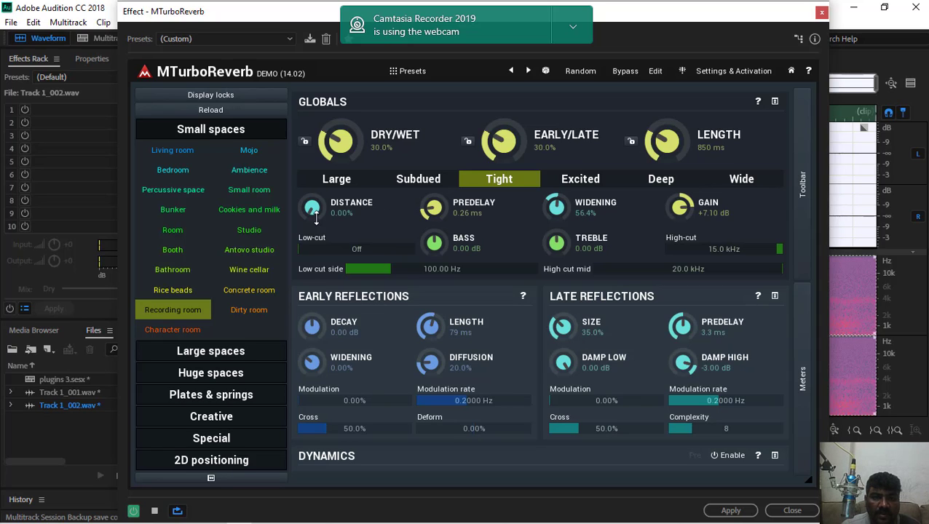
left_click_drag(313, 211, 314, 198)
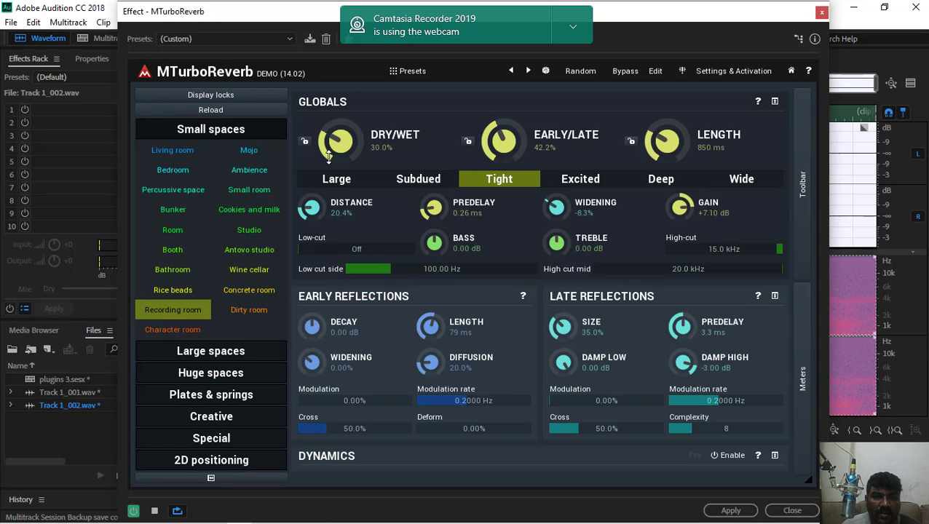
Step: Set the Recording room's dry/wet to 63.6%, early/late to 56.2% and length to 1153 ms, and preview the Character room mode
left_click_drag(329, 156, 329, 135)
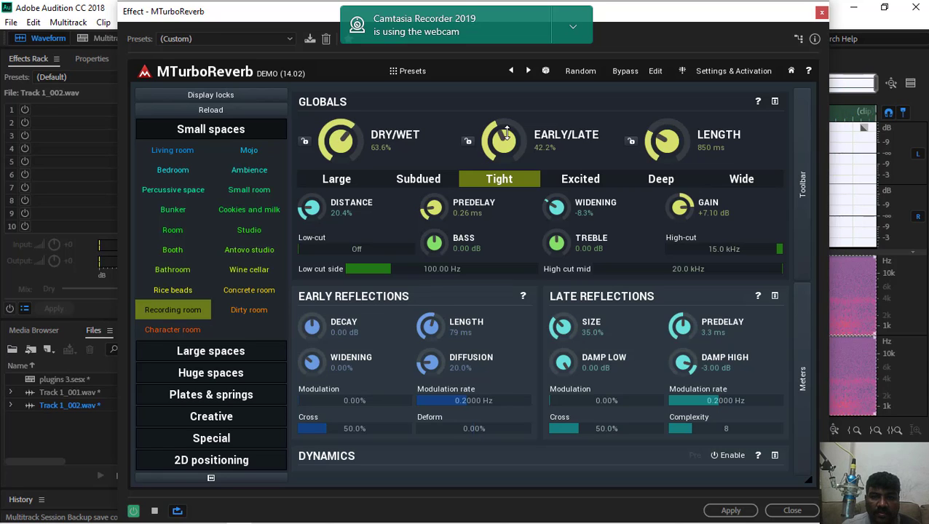
left_click_drag(506, 135, 507, 122)
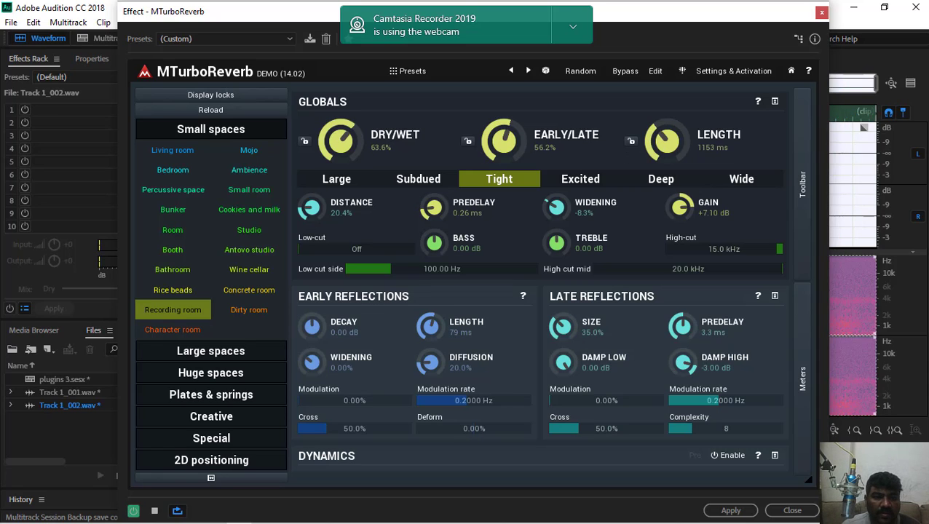
left_click(195, 336)
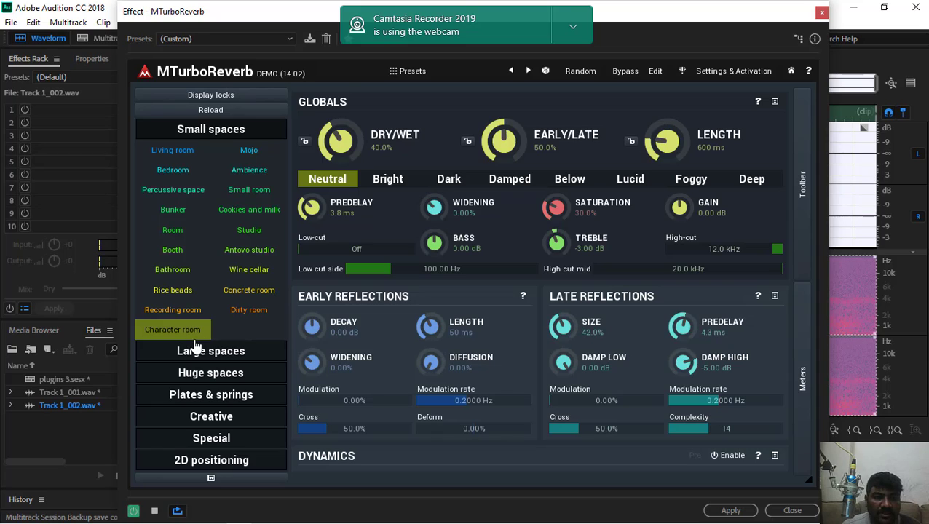
Step: Audition the Mojo, Ambience, Small room, Cookies and milk, Studio, Antovo studio, Wine cellar and Concrete room modes
left_click(258, 152)
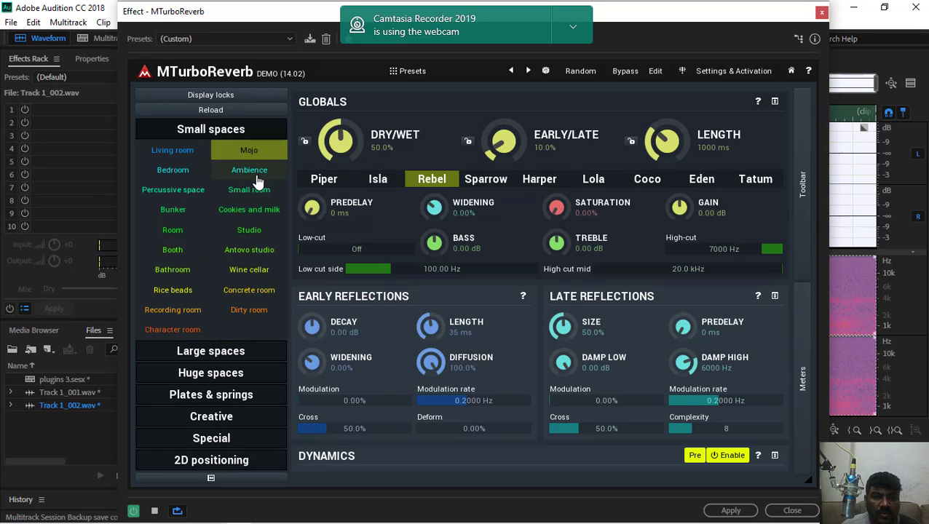
left_click(258, 174)
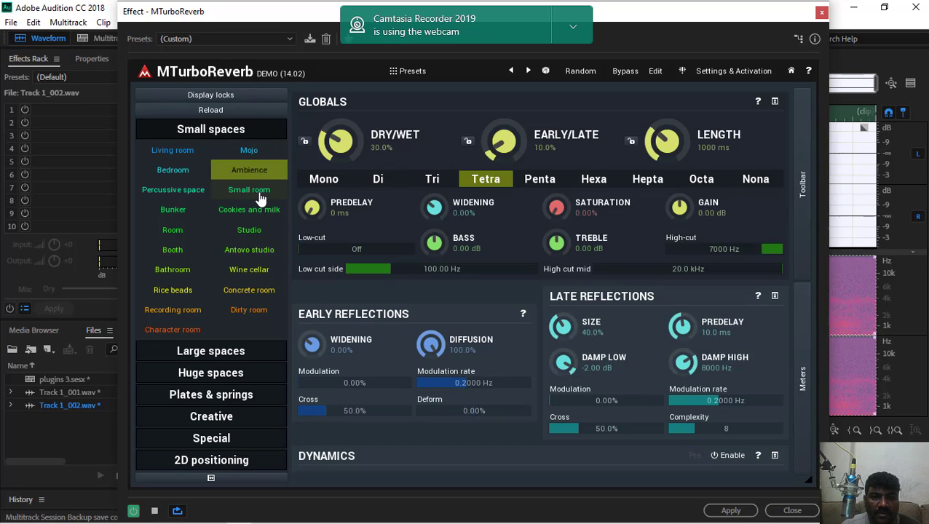
left_click(260, 196)
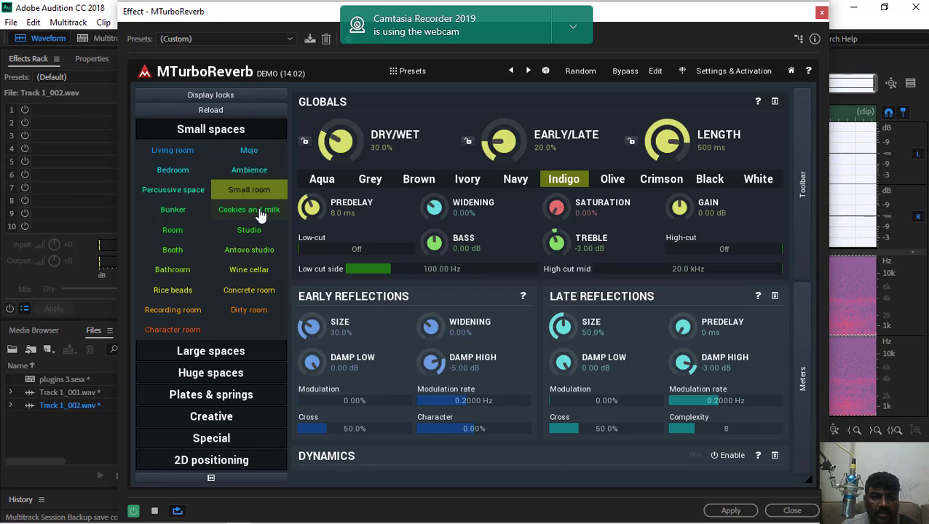
left_click(260, 211)
left_click(250, 243)
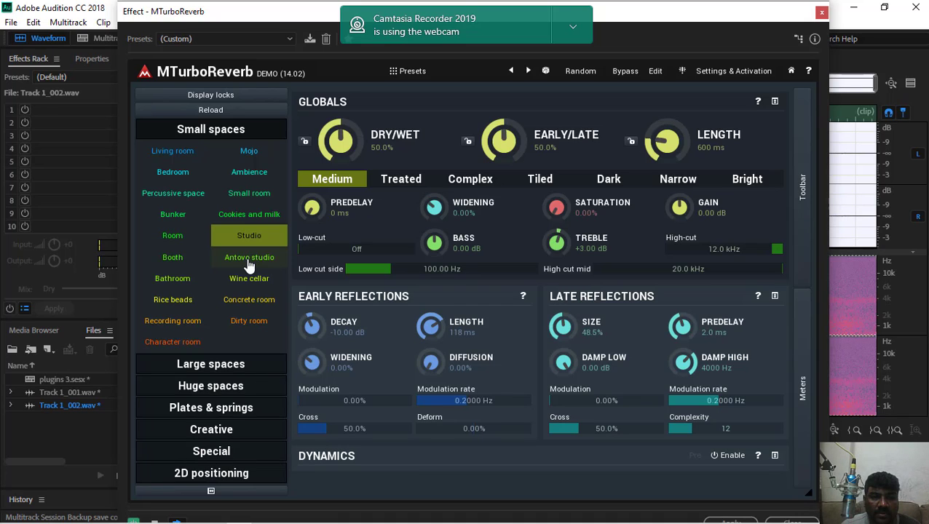
left_click(249, 261)
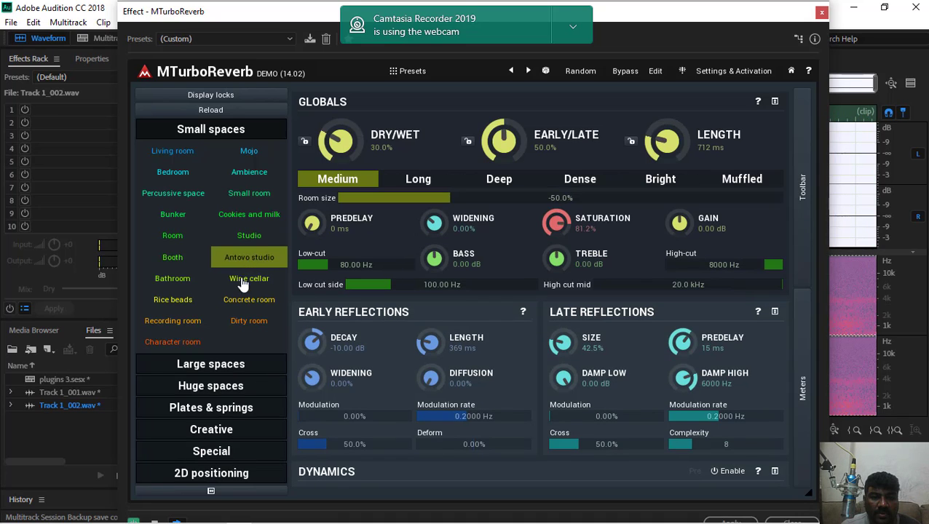
left_click(251, 283)
left_click(249, 301)
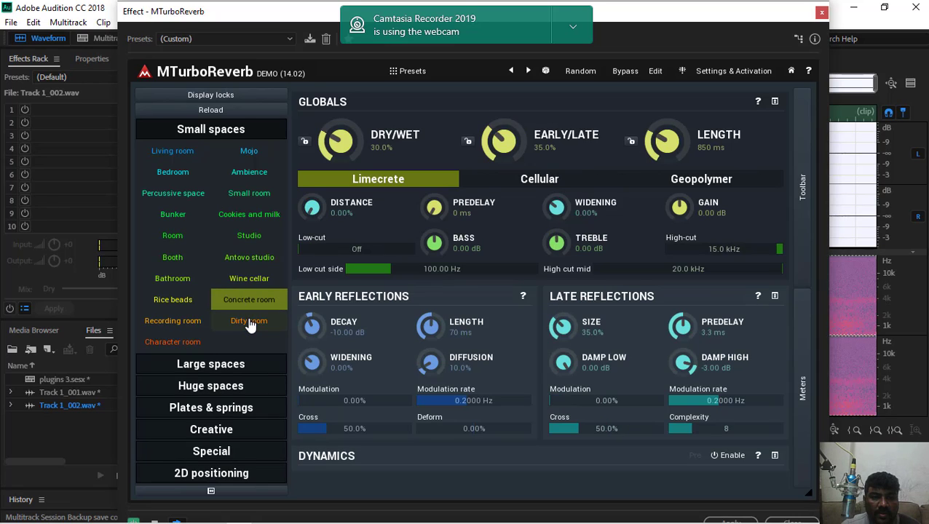
Step: Audition the Dirty room's Dark, Damped and Foggy variants with dry/wet at 80.8%, early/late at 71.6% and length at 2407 ms
left_click(250, 324)
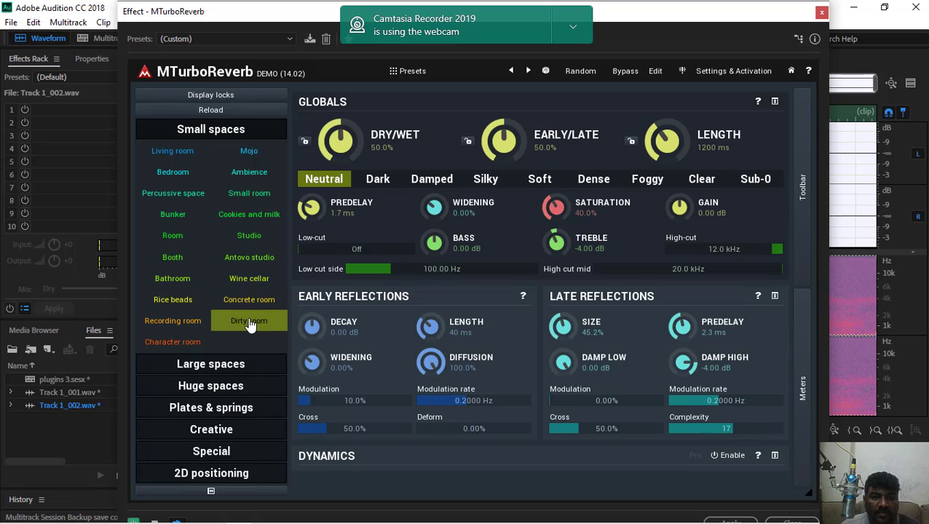
left_click(378, 179)
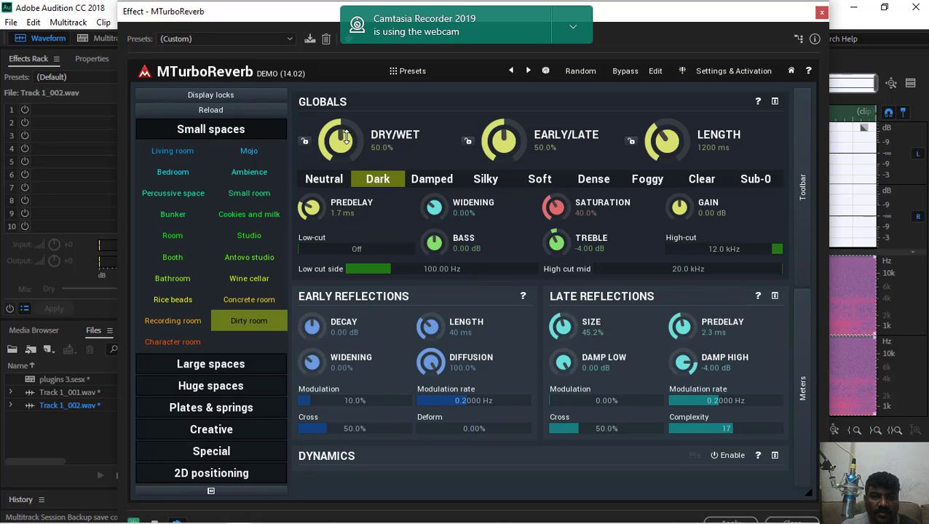
left_click_drag(345, 138, 345, 117)
left_click_drag(513, 124, 513, 109)
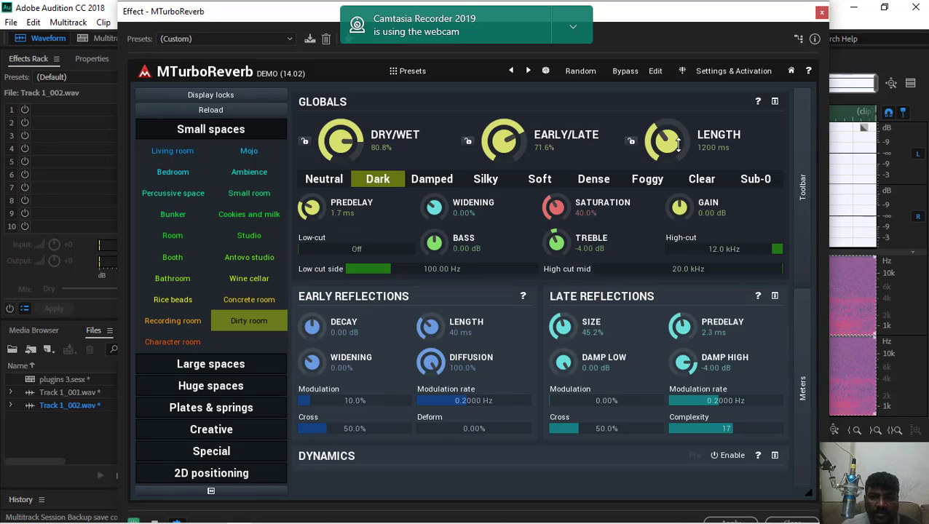
left_click_drag(671, 144, 671, 125)
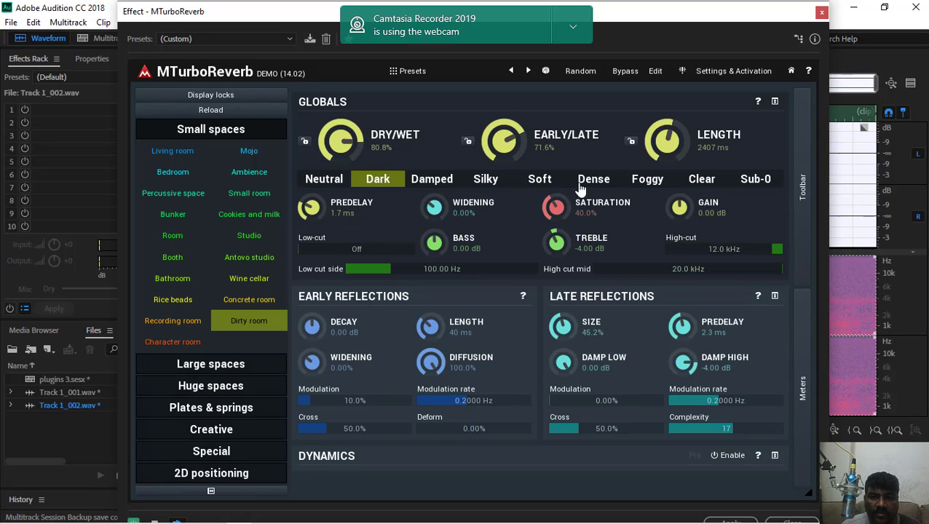
left_click(426, 187)
left_click(636, 186)
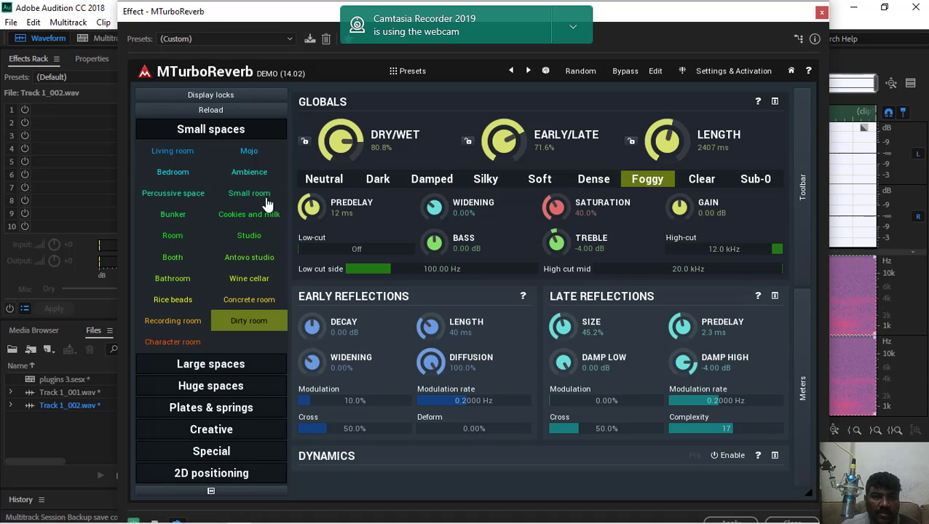
Step: Load the Living room's City variant with dry/wet 66.4%, early/late 40.8%, early widening 84.0%, diffusion 38.0%, late damp low -4.32 dB and modulation 57.6%
left_click(172, 151)
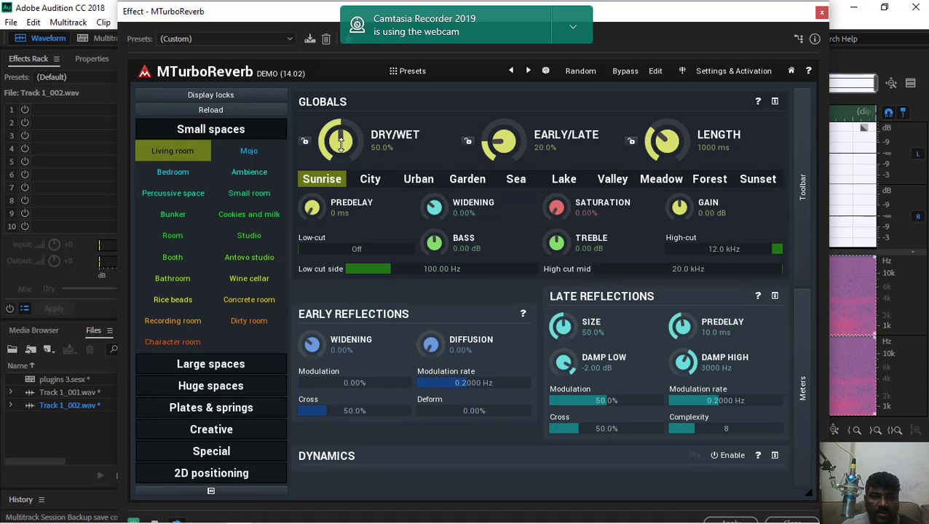
left_click(372, 181)
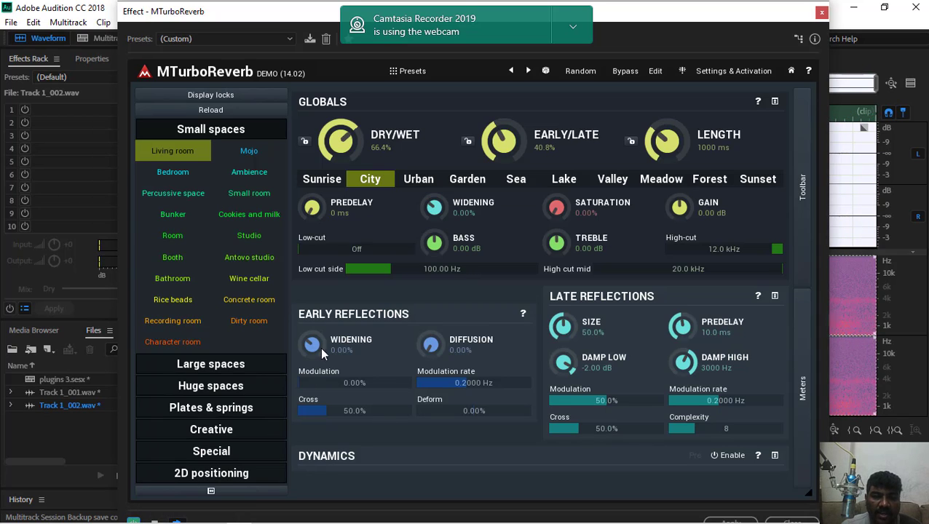
left_click_drag(306, 350, 306, 313)
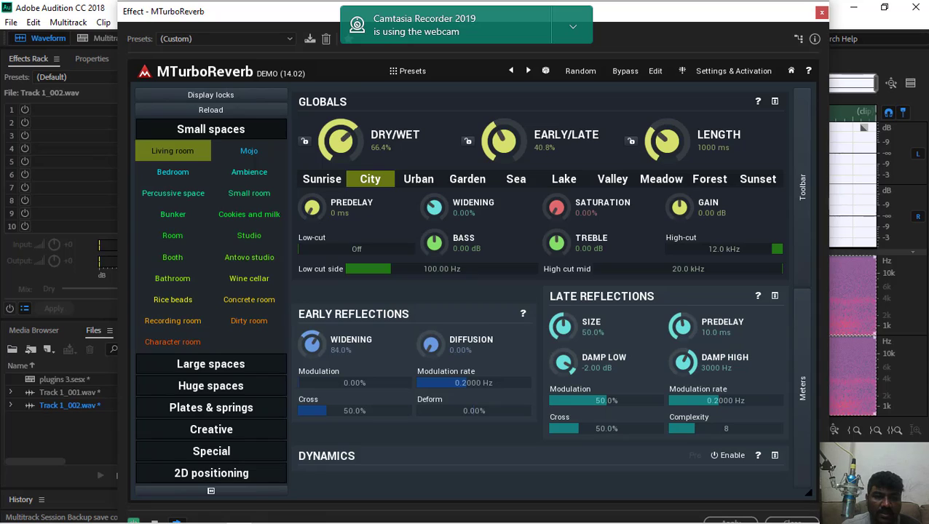
left_click_drag(432, 348, 432, 329)
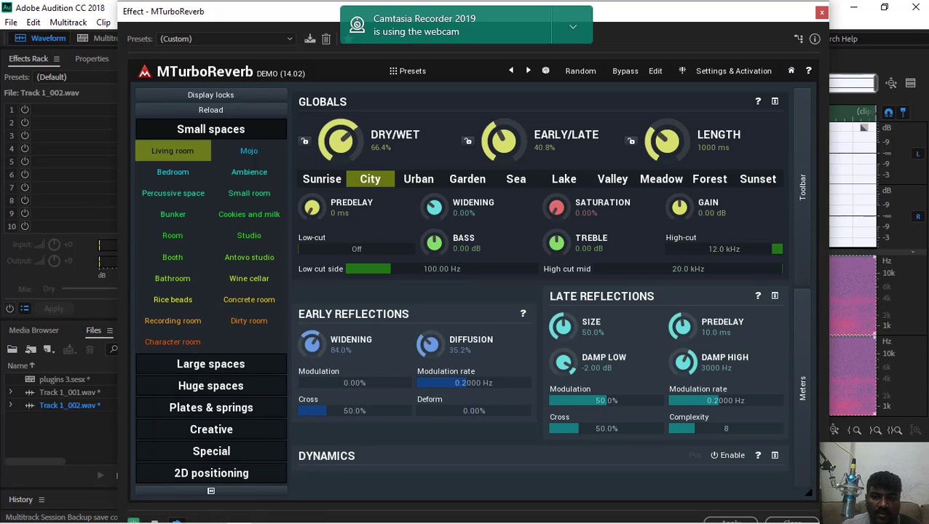
left_click_drag(565, 362, 565, 372)
left_click_drag(643, 386, 641, 388)
Step: Preview the Outdoor mode from the huge spaces and load the Concert chorus mode
left_click(228, 392)
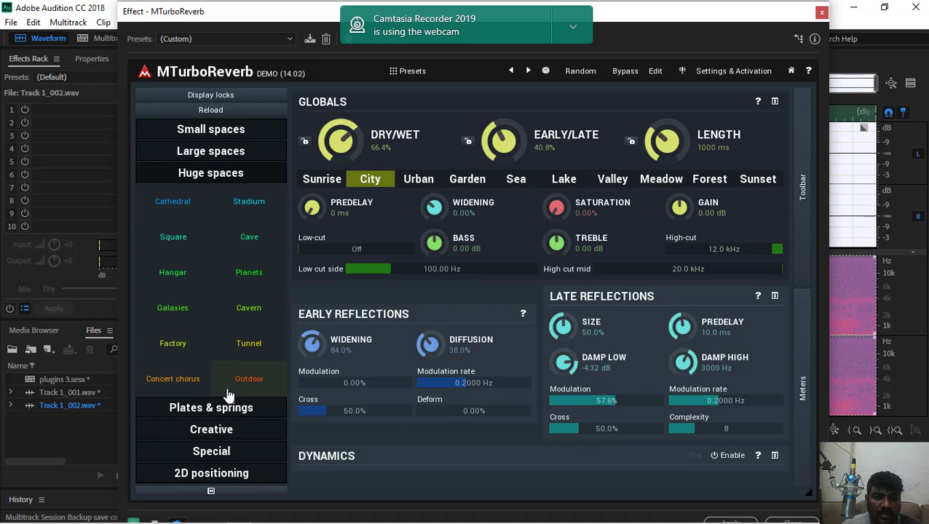
left_click(203, 387)
left_click(263, 382)
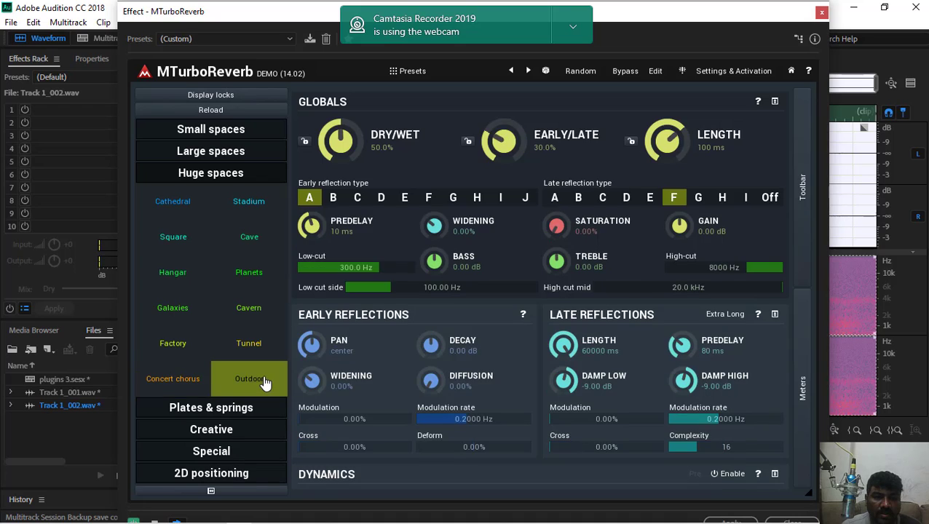
left_click(186, 381)
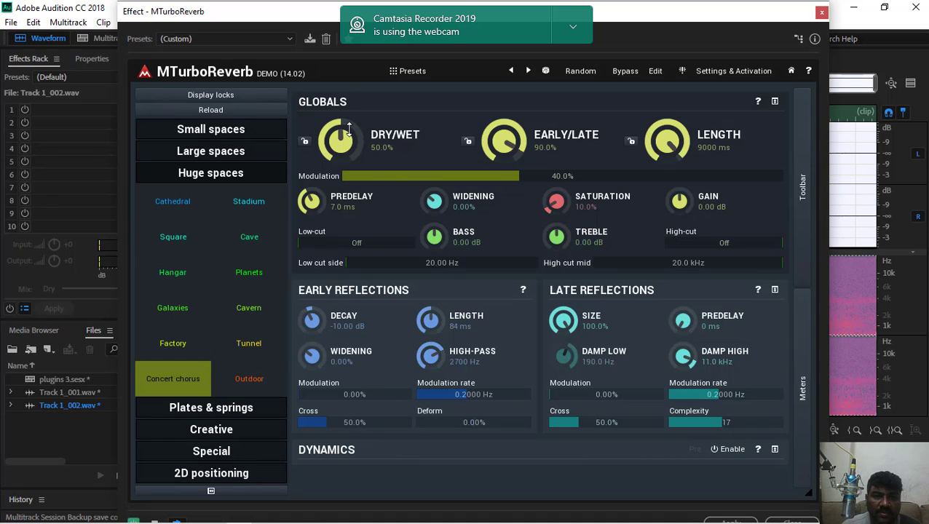
Step: Set the Concert chorus dry/wet to 65.6%, widening to 61.2%, bass to +4.99 dB, treble to +5.18 dB, gain to +2.88 dB and late damp low to 281 Hz
left_click_drag(349, 128, 349, 109)
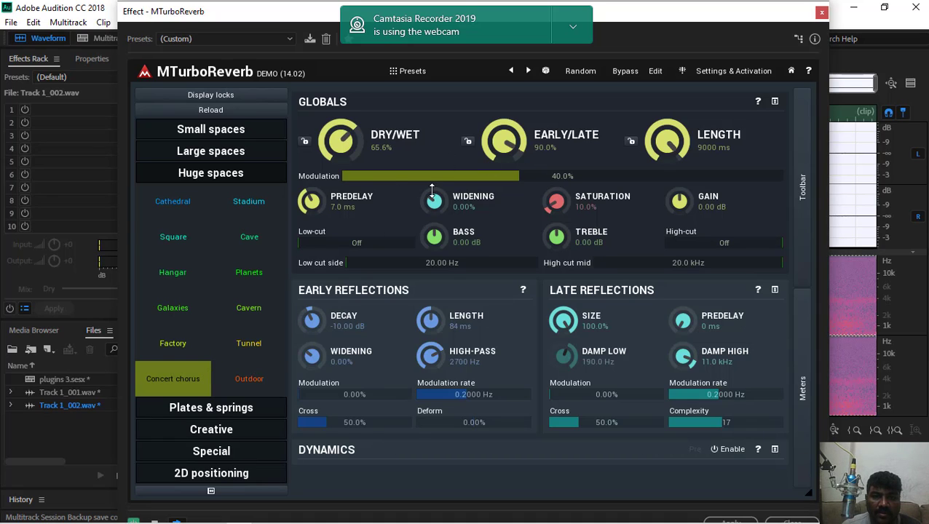
left_click_drag(434, 201, 434, 175)
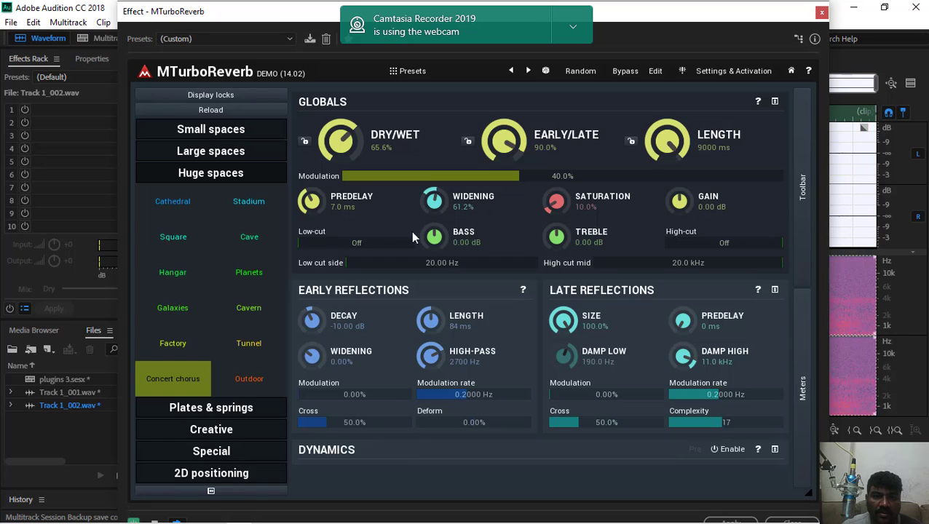
left_click_drag(439, 234, 439, 212)
left_click_drag(556, 234, 556, 213)
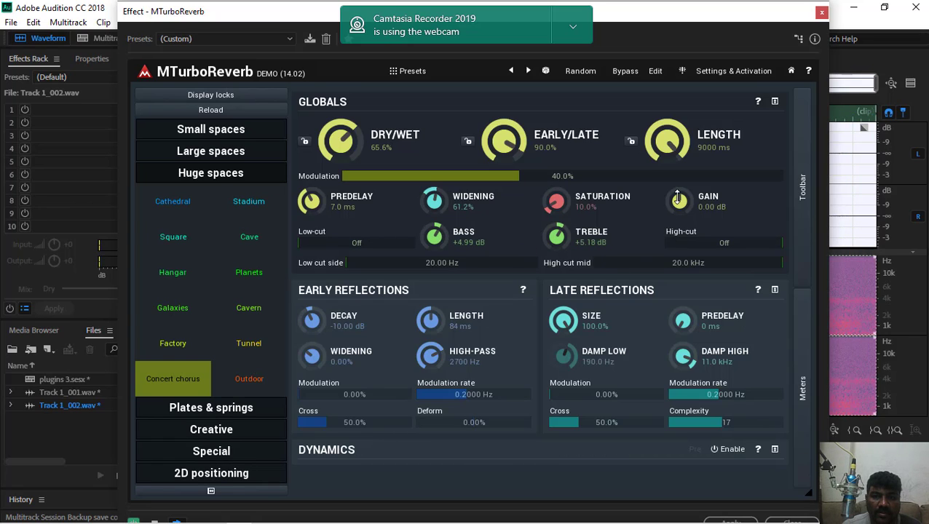
left_click_drag(678, 198, 677, 190)
left_click_drag(565, 356, 565, 344)
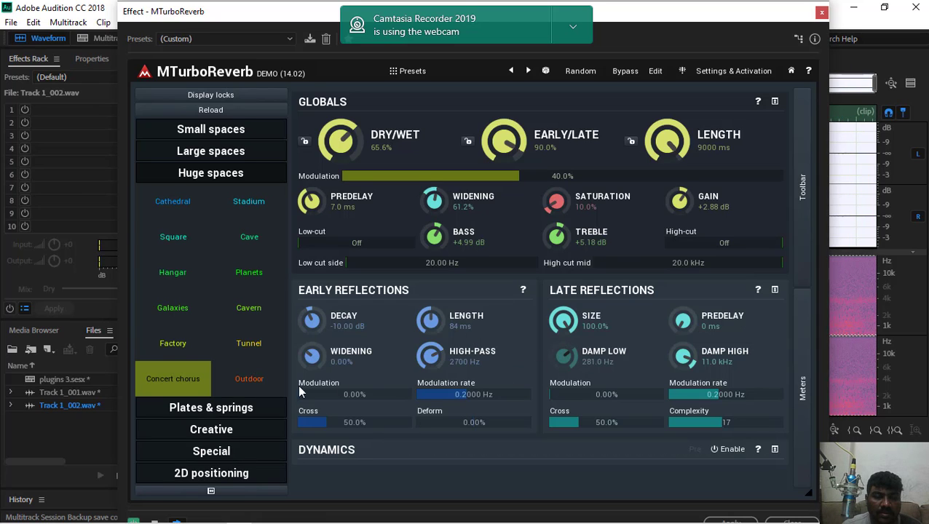
Step: Audition the Outdoor, Tunnel, Cavern, Planets, Cave, Stadium, Cathedral, Square, Hangar and Galaxies modes from the huge spaces
left_click(260, 381)
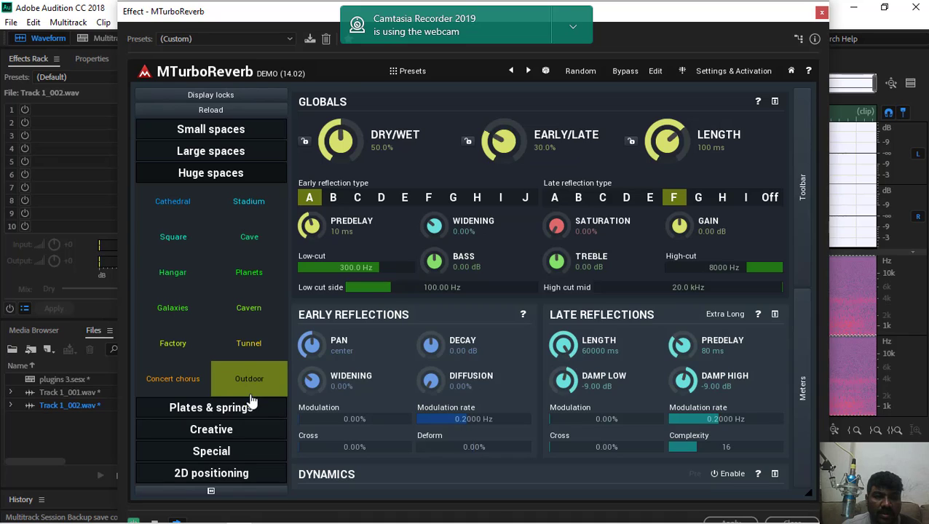
left_click(247, 356)
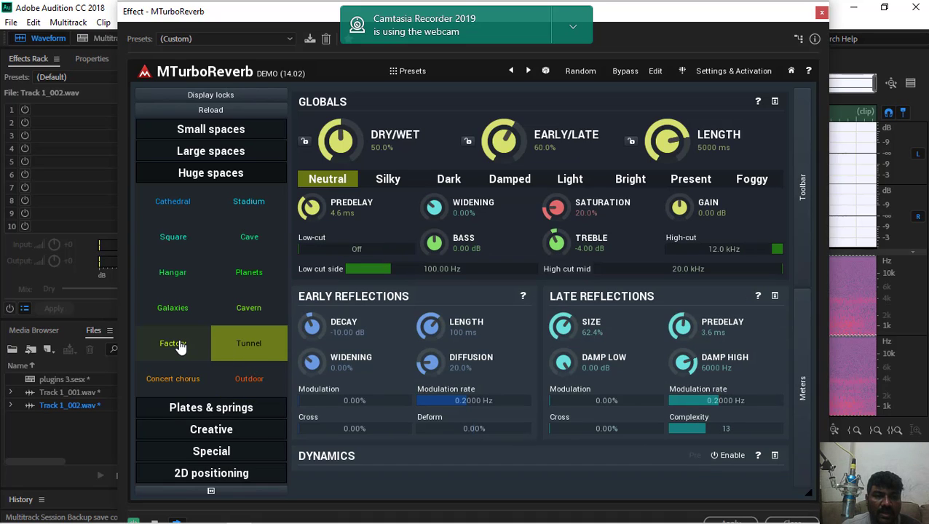
left_click(246, 315)
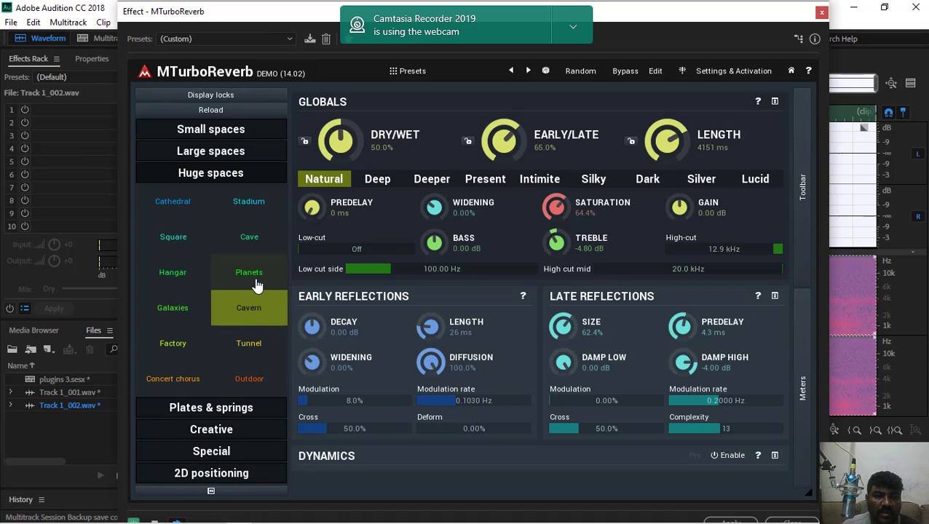
left_click(256, 285)
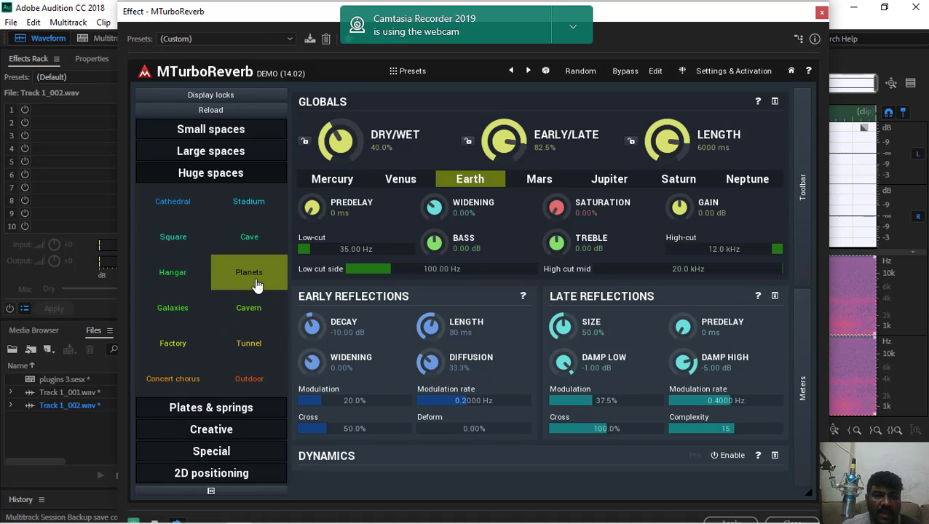
left_click(254, 252)
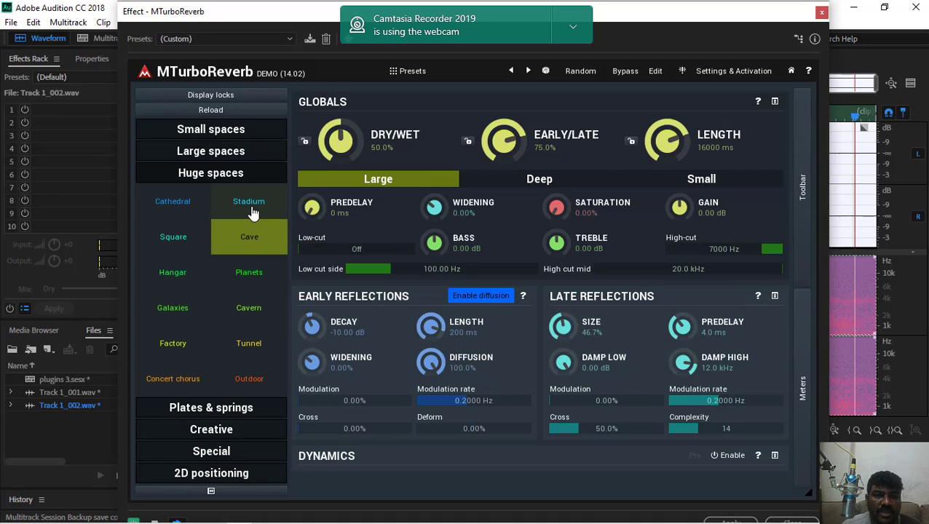
left_click(252, 212)
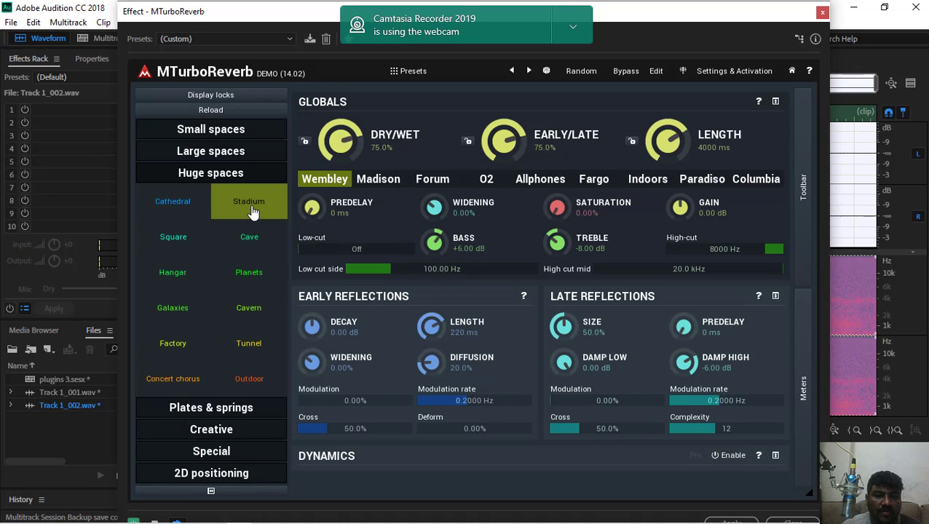
left_click(175, 219)
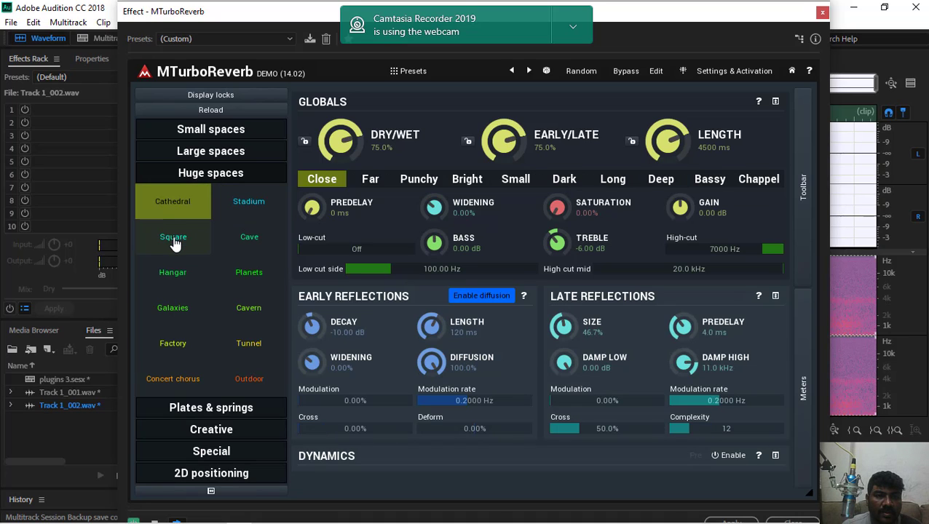
left_click(175, 244)
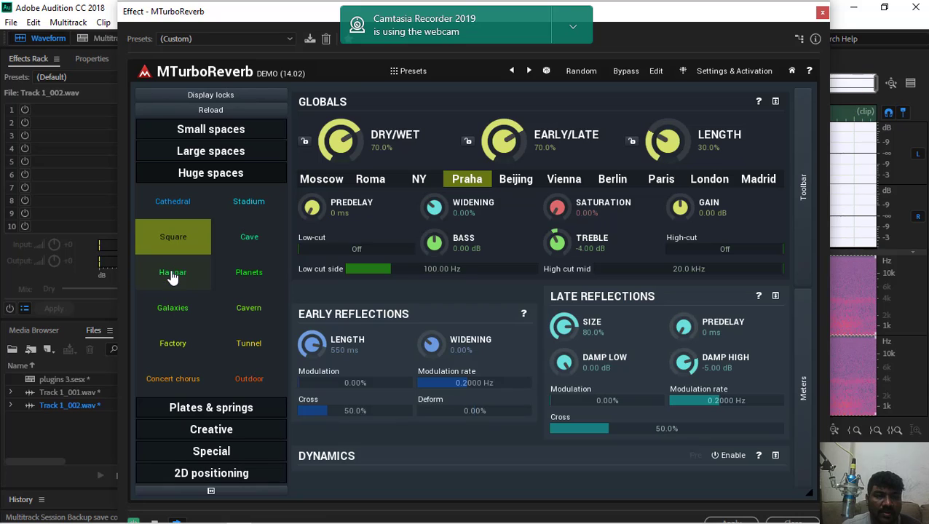
left_click(172, 277)
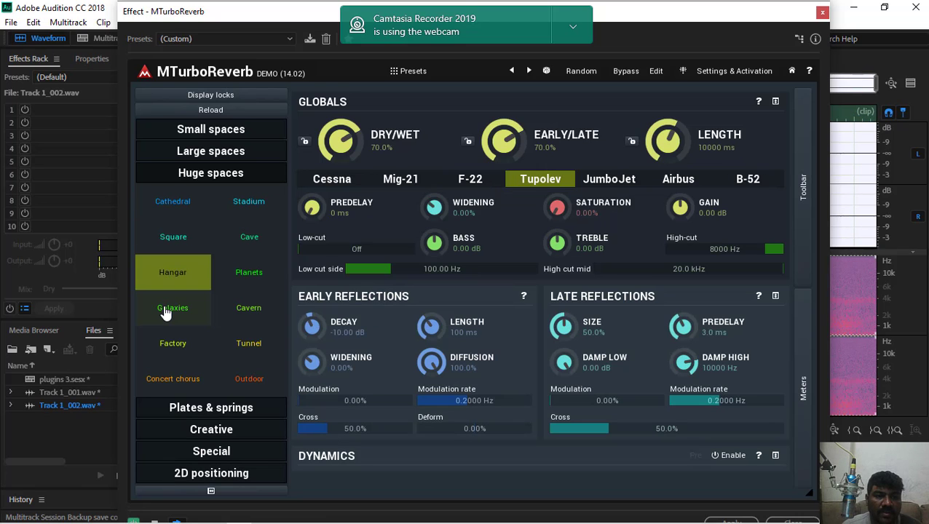
left_click(166, 312)
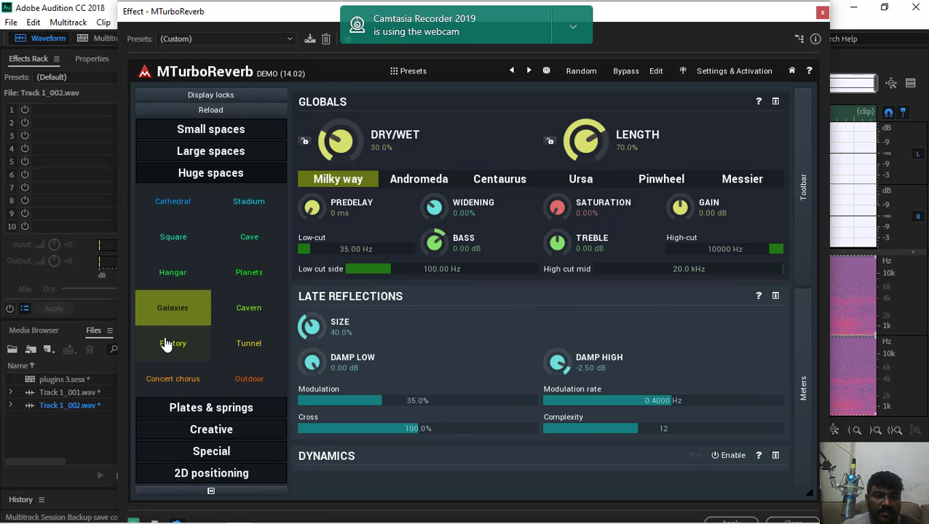
Step: Audition the Factory mode from the huge spaces, return to Concert chorus and show the plug-in's level meters
left_click(167, 347)
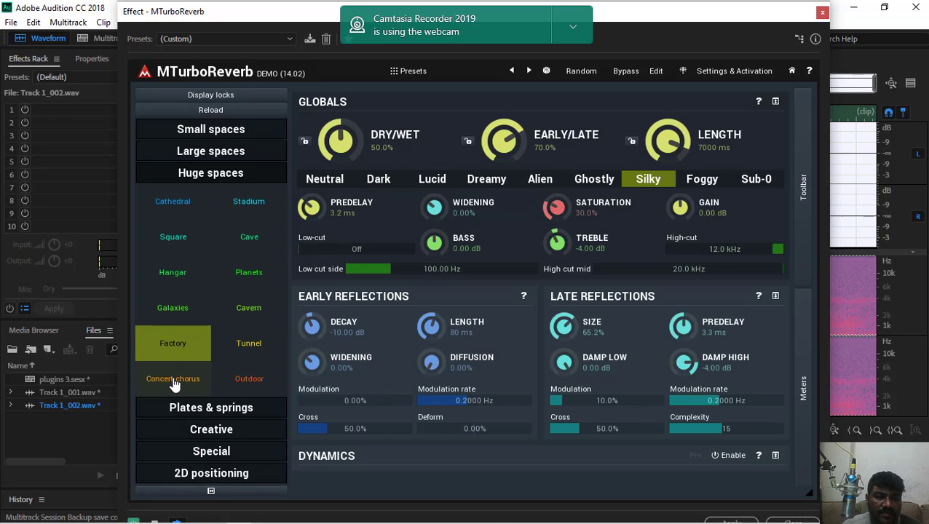
left_click(175, 382)
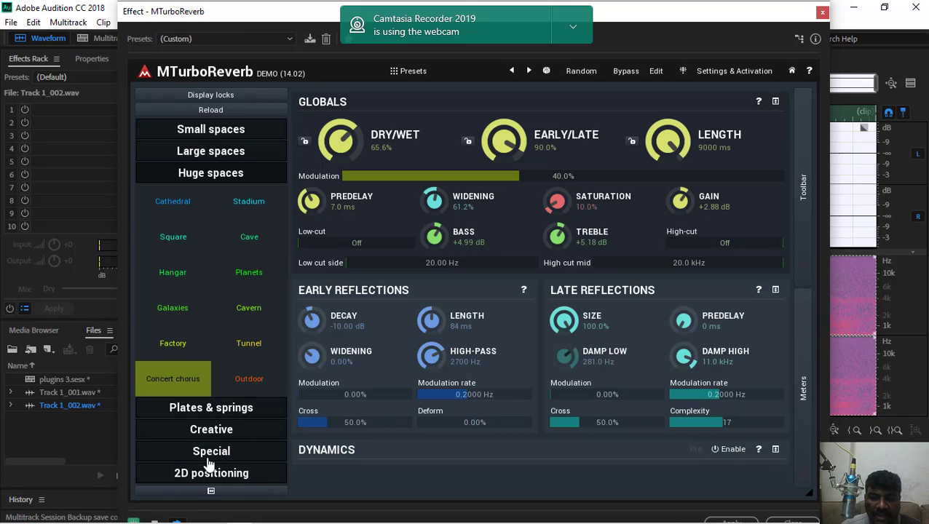
left_click(804, 388)
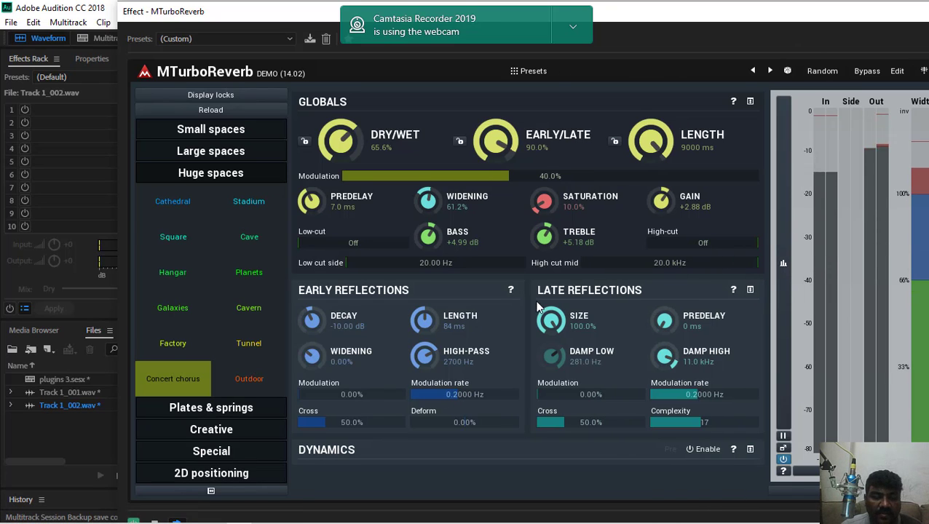
mouse_move(140, 515)
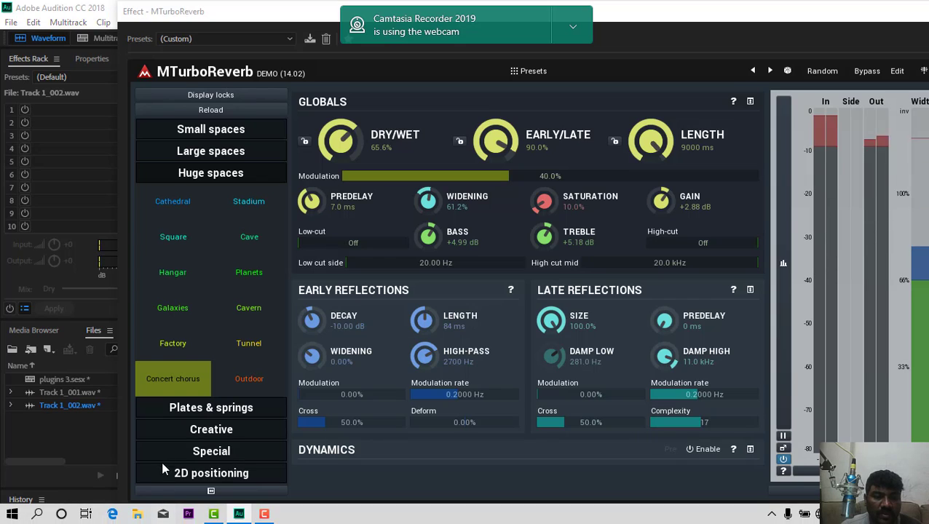
left_click(158, 516)
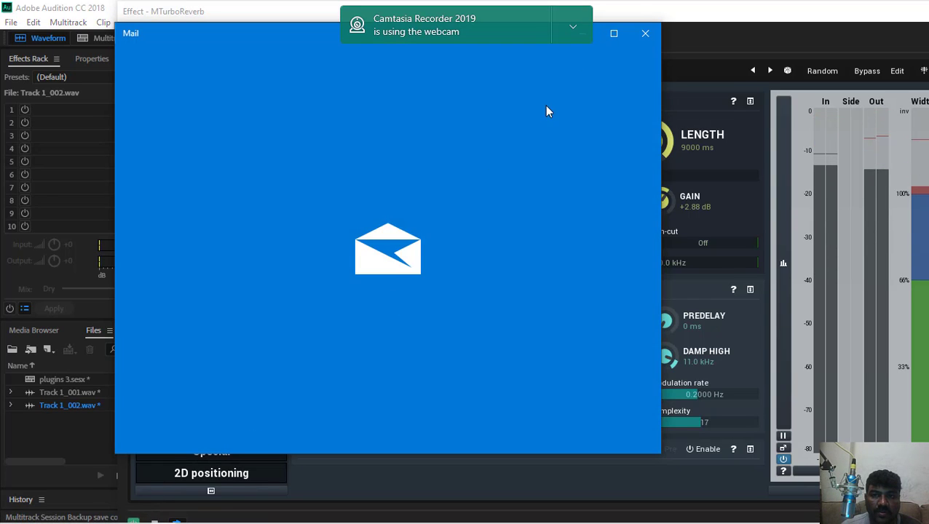
left_click(645, 33)
Step: Stop the reverb preview and close the MTurboReverb effect window without applying it to the clip
left_click_drag(245, 23, 231, 23)
left_click(143, 516)
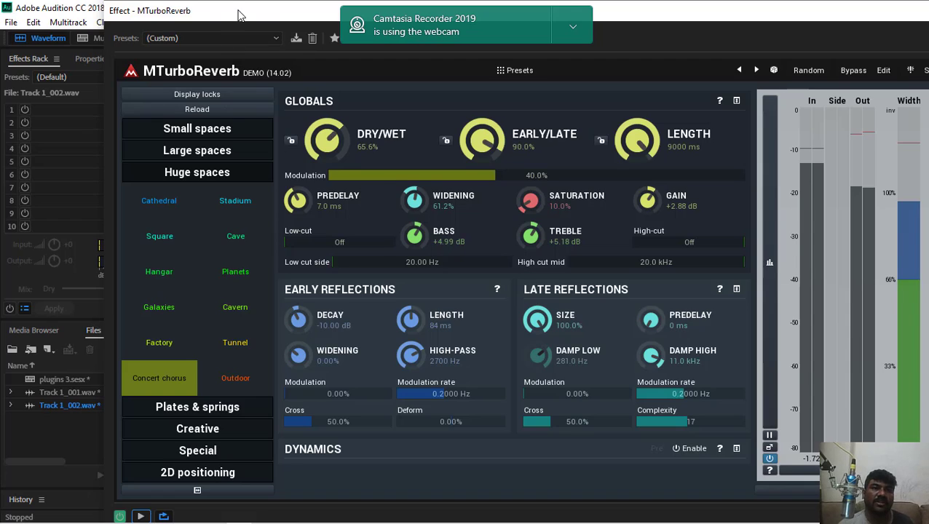
left_click_drag(235, 13, 87, 45)
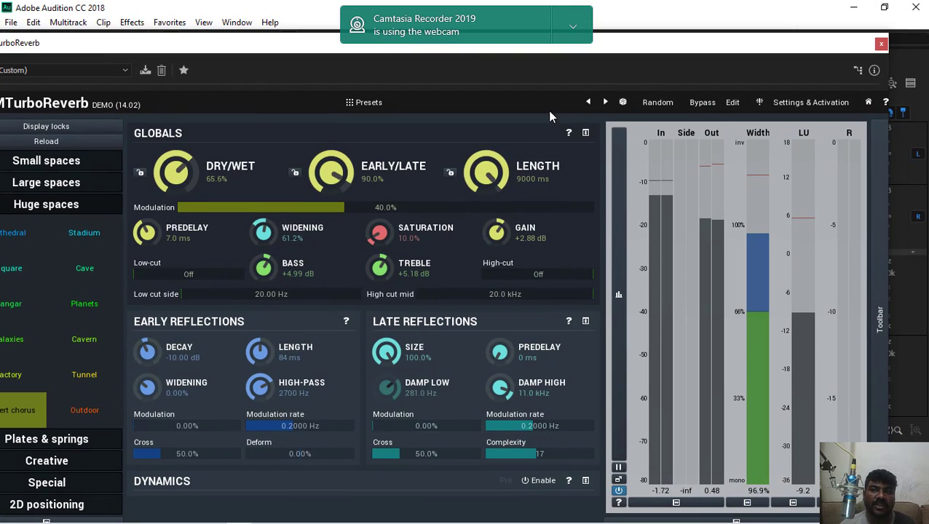
left_click(881, 44)
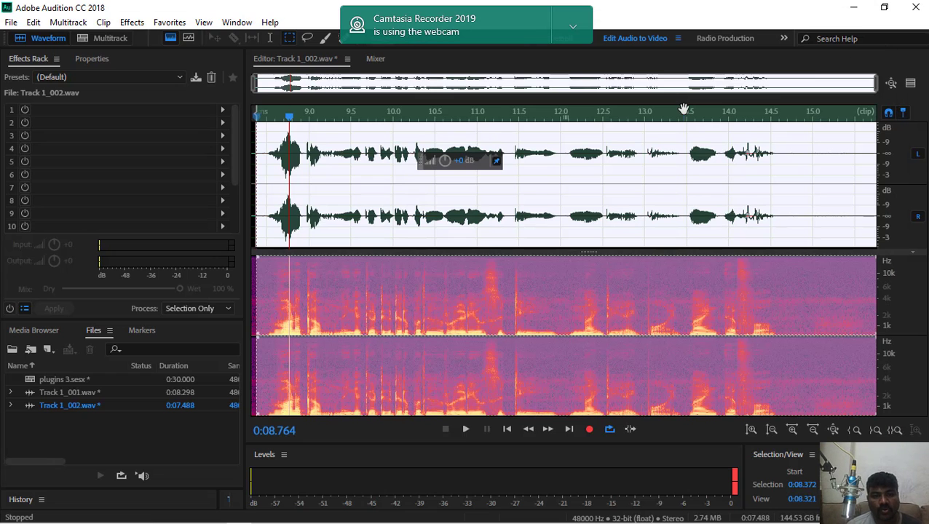